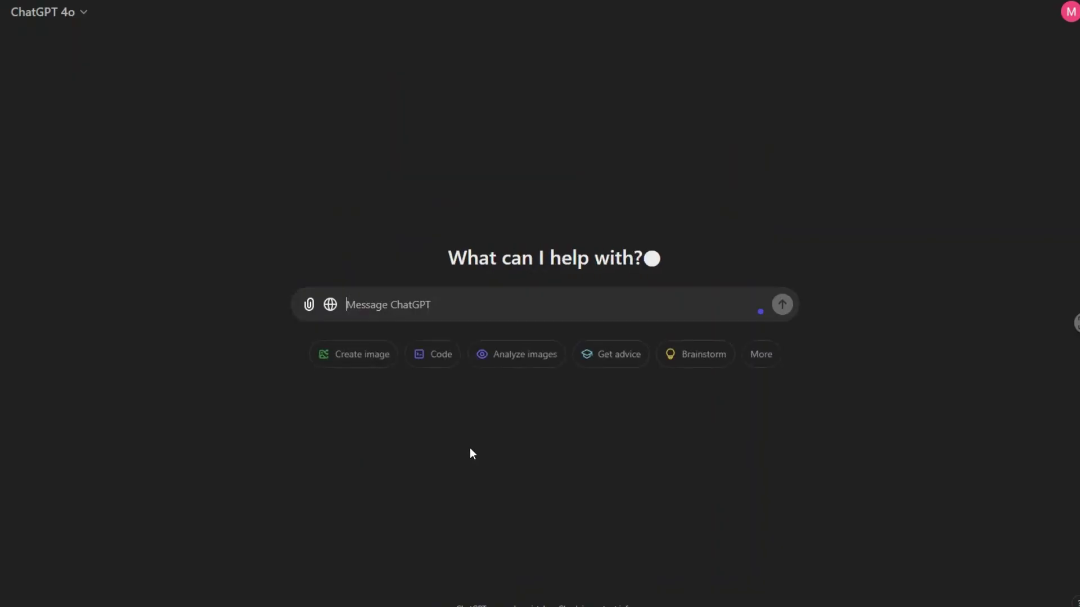
# Send ChatGPT the request "اعطني وصف لصوت شخص يتحدث بالعربية الفصحى وبصوت عميق ومعبر"
pyautogui.write('Iعطني و')
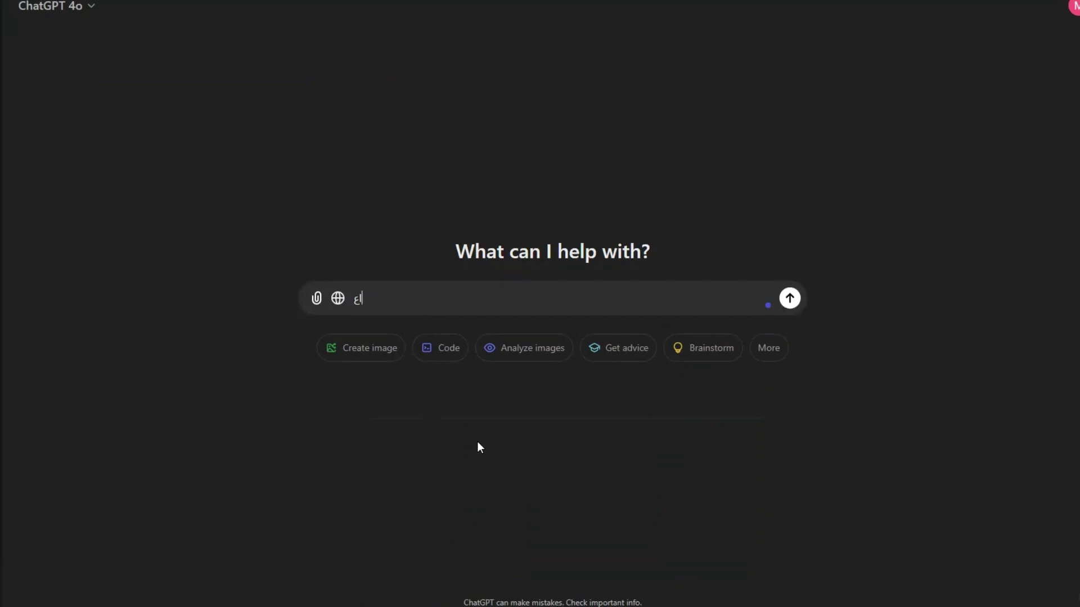
pyautogui.write('صف لصوت شخص ')
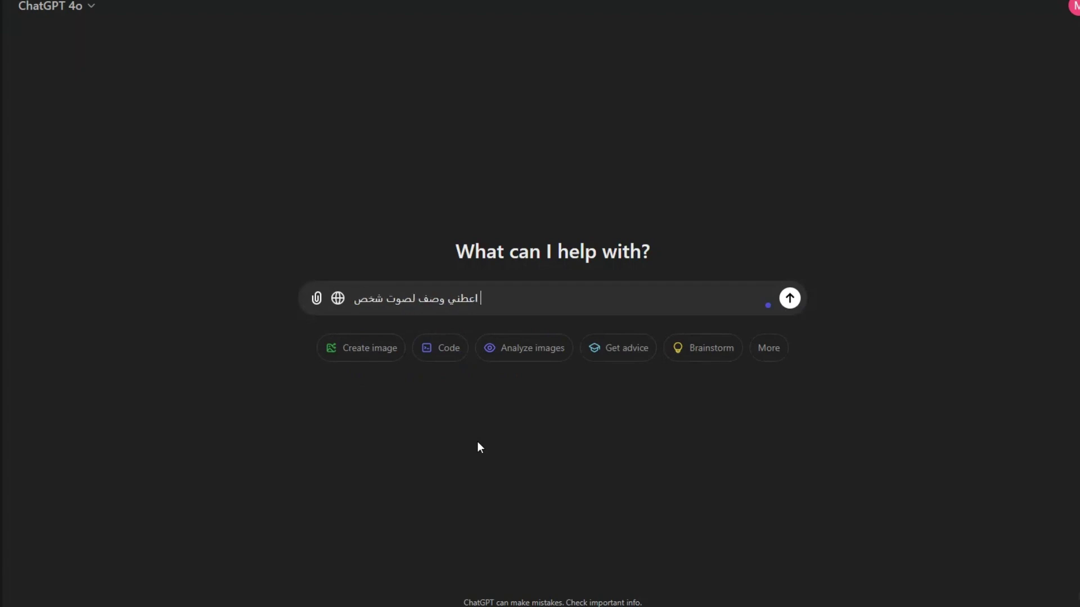
pyautogui.write('يتحدث ب')
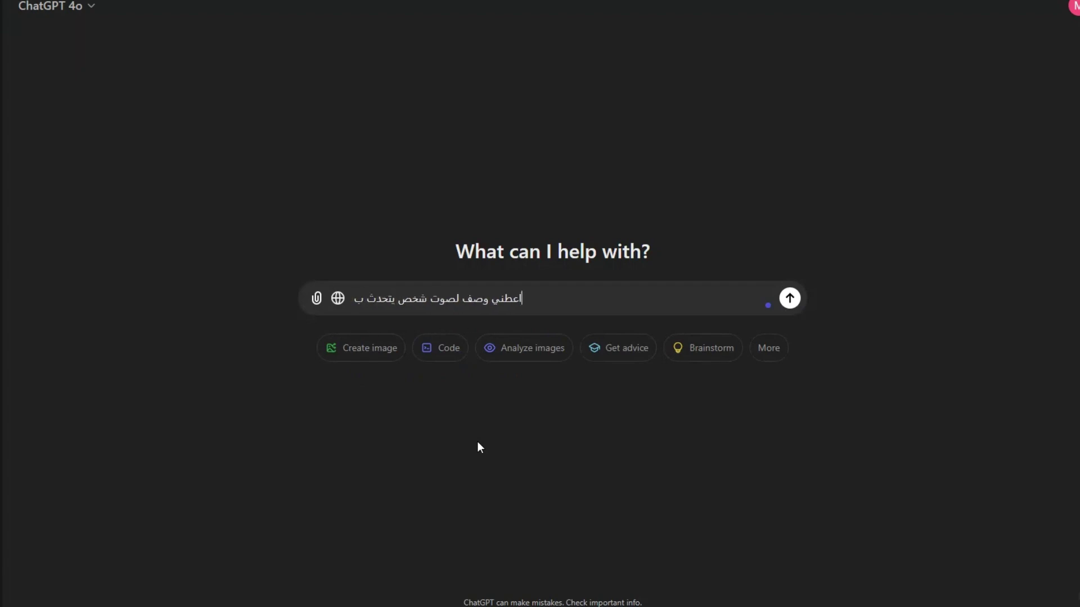
pyautogui.write('العربية الفصحي')
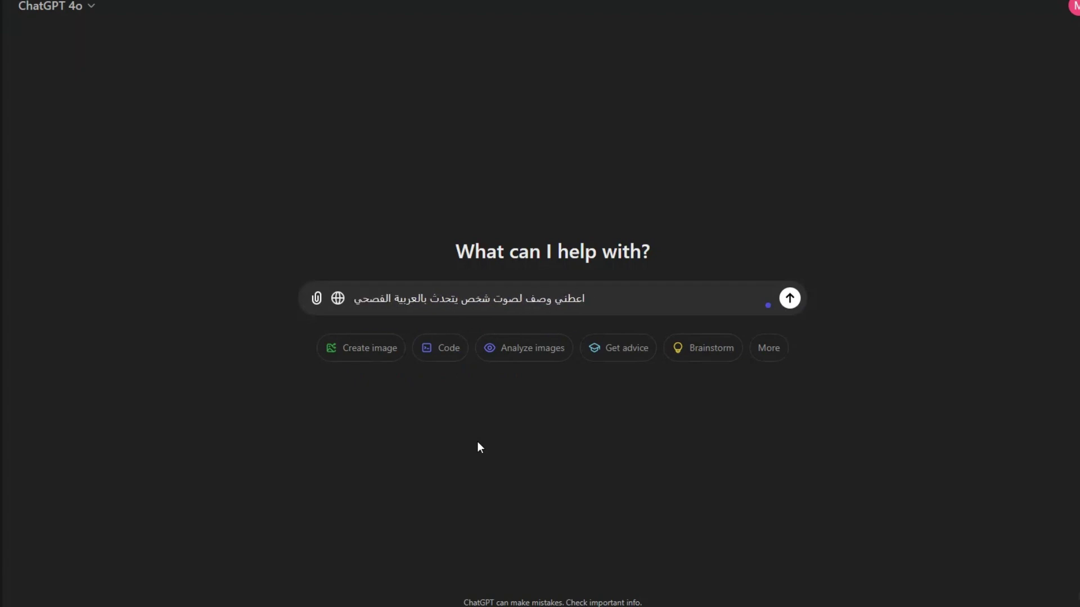
pyautogui.press('BackSpace')
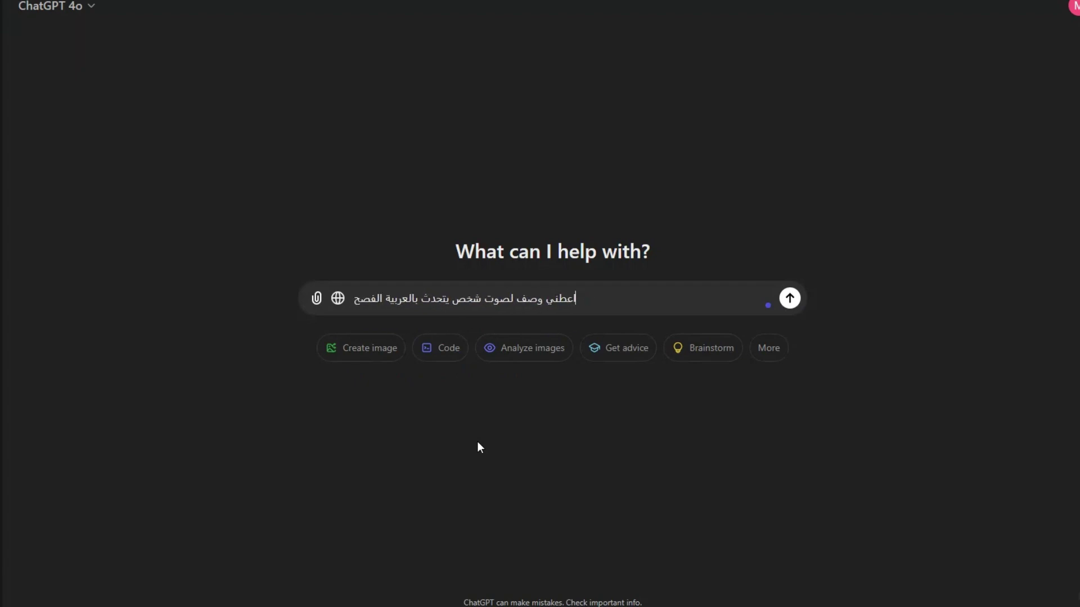
pyautogui.write('ى')
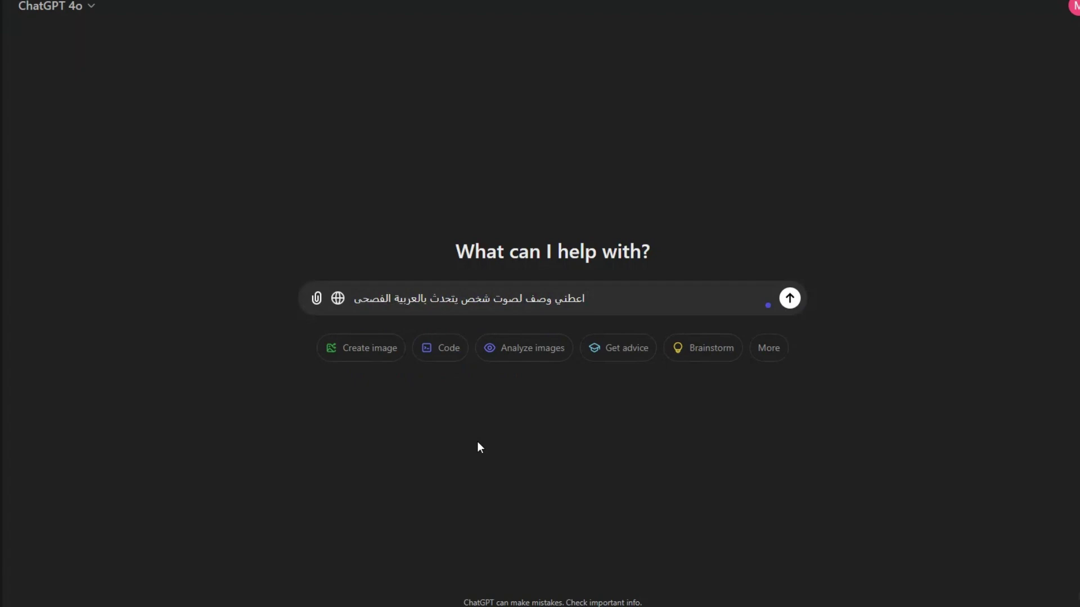
pyautogui.write(' وبصوت ع')
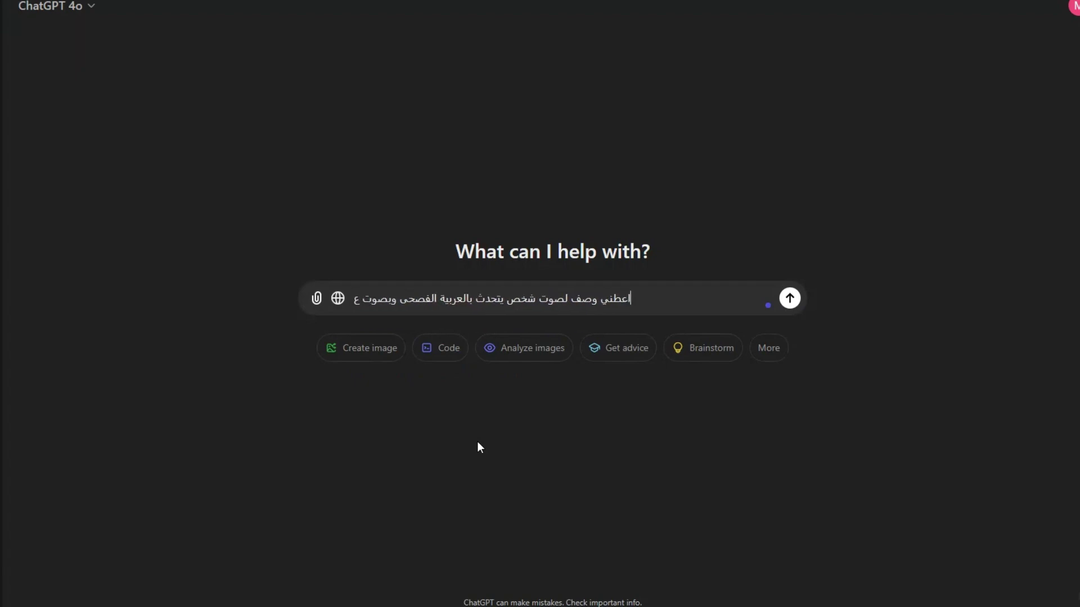
pyautogui.write('ميق ومعبر')
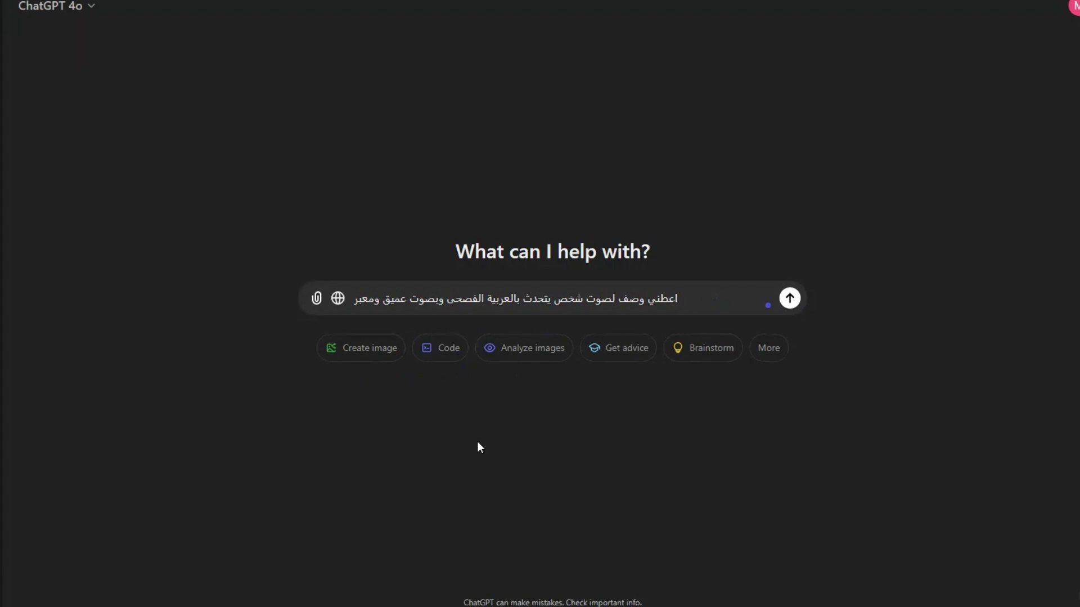
pyautogui.press('BackSpace')
pyautogui.click(789, 299)
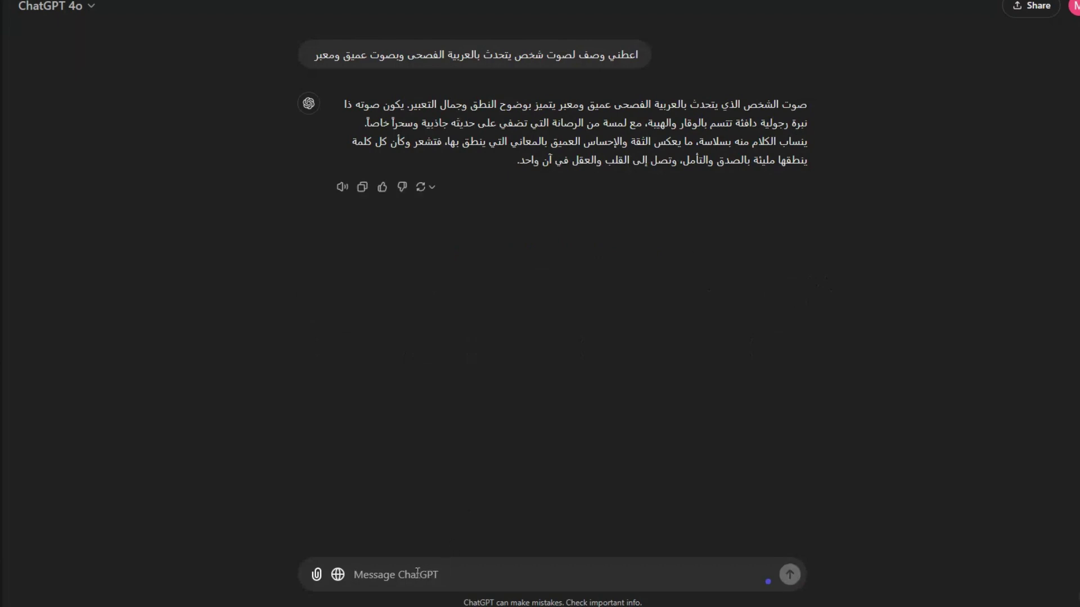
# Request an English translation with "قم بتجرمة ماسبق الي الانجليزية" and copy the translated voice description
pyautogui.write('قم بت')
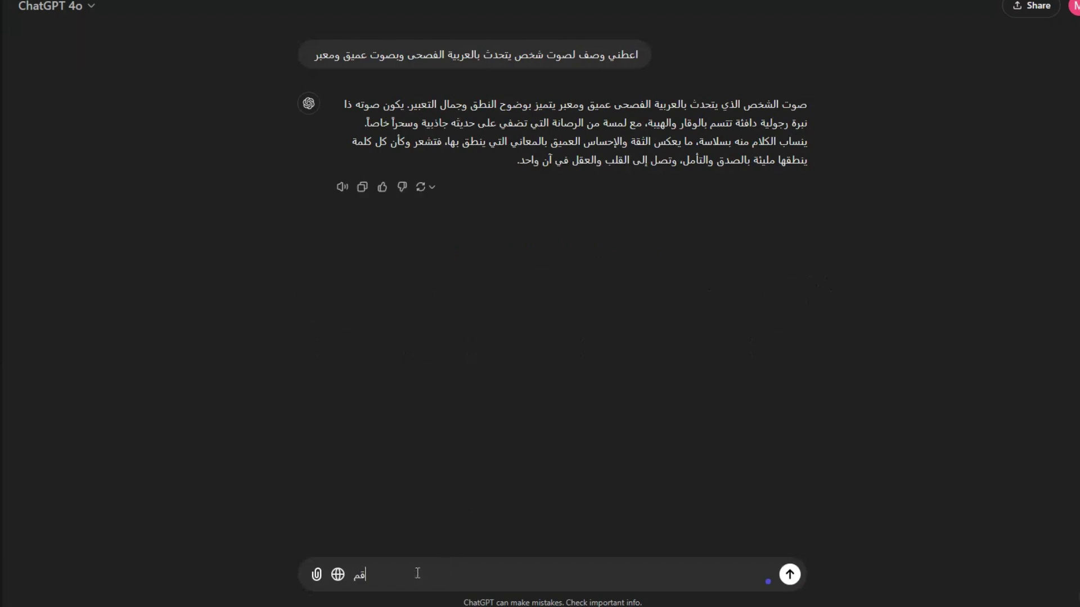
pyautogui.write('جرمة ماسبق الي الان')
pyautogui.write('جليزية')
pyautogui.press('Return')
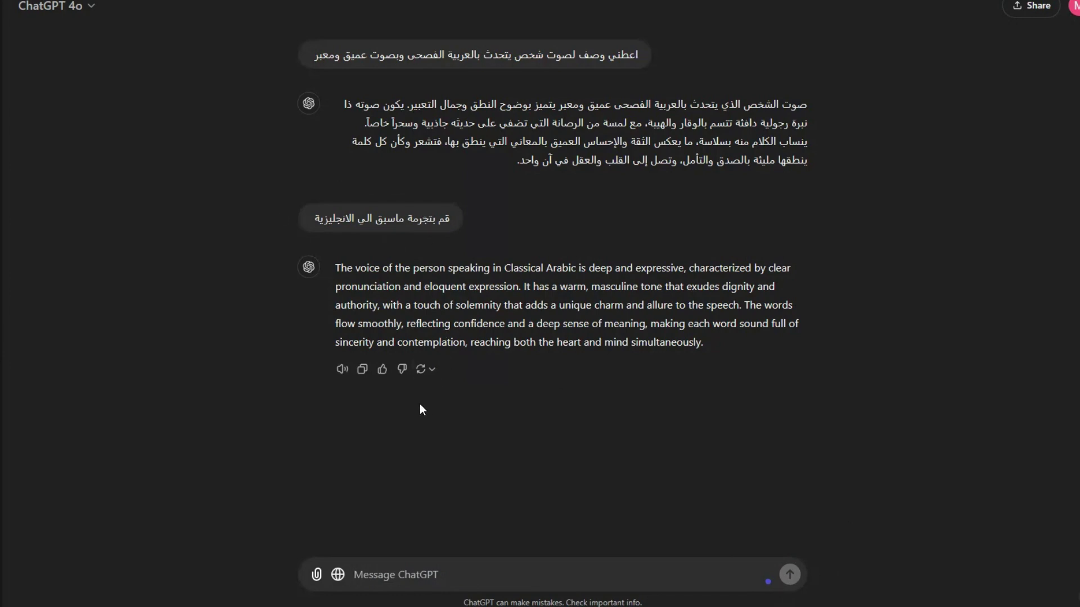
pyautogui.click(362, 371)
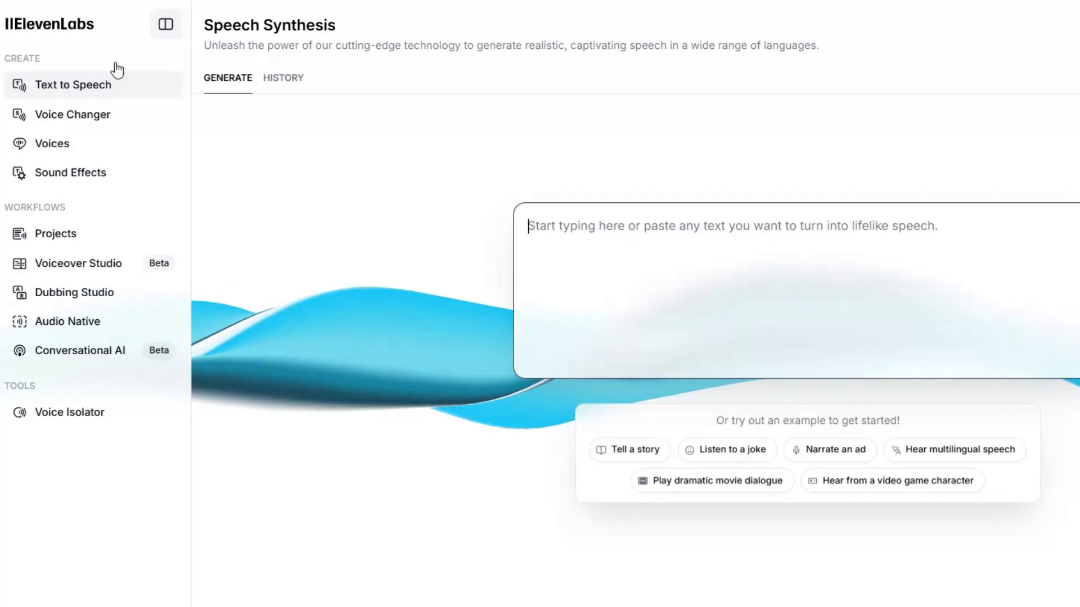
# Switch to ElevenLabs and start adding a new voice with the Voice Design option
pyautogui.click(59, 150)
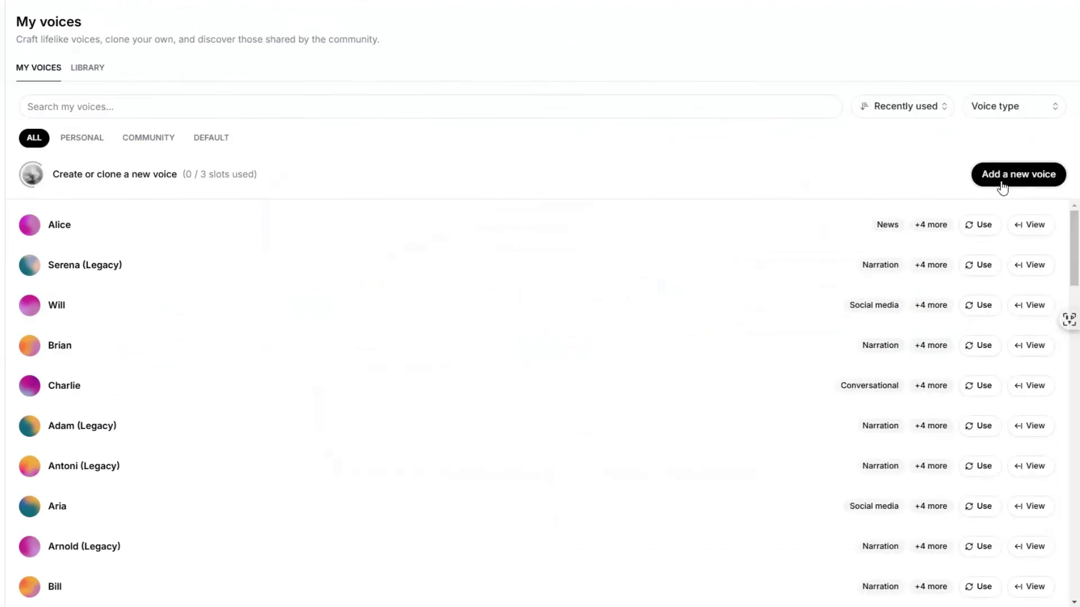
pyautogui.click(1002, 179)
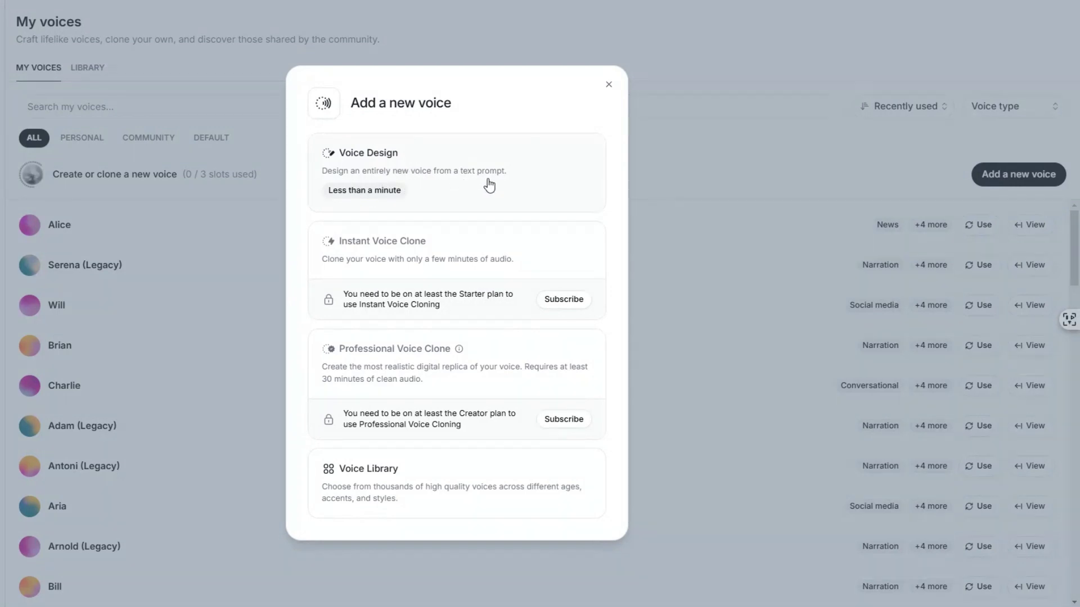
pyautogui.click(369, 175)
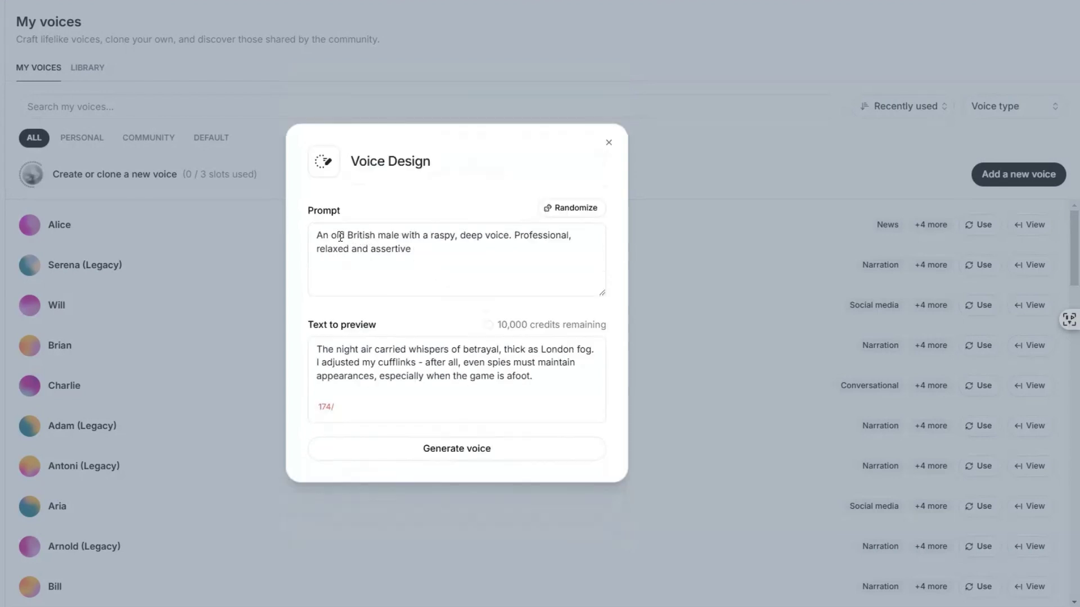
# Replace the sample voice prompt with the copied English description of the Classical Arabic speaker and review it
pyautogui.tripleClick(364, 235)
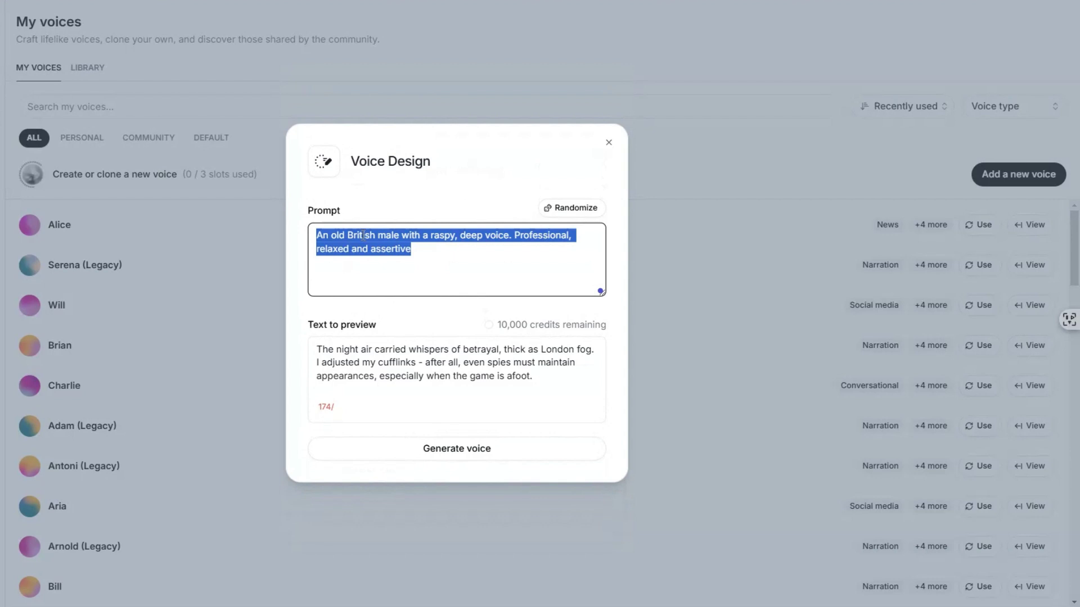
pyautogui.hotkey('ctrl', 'v')
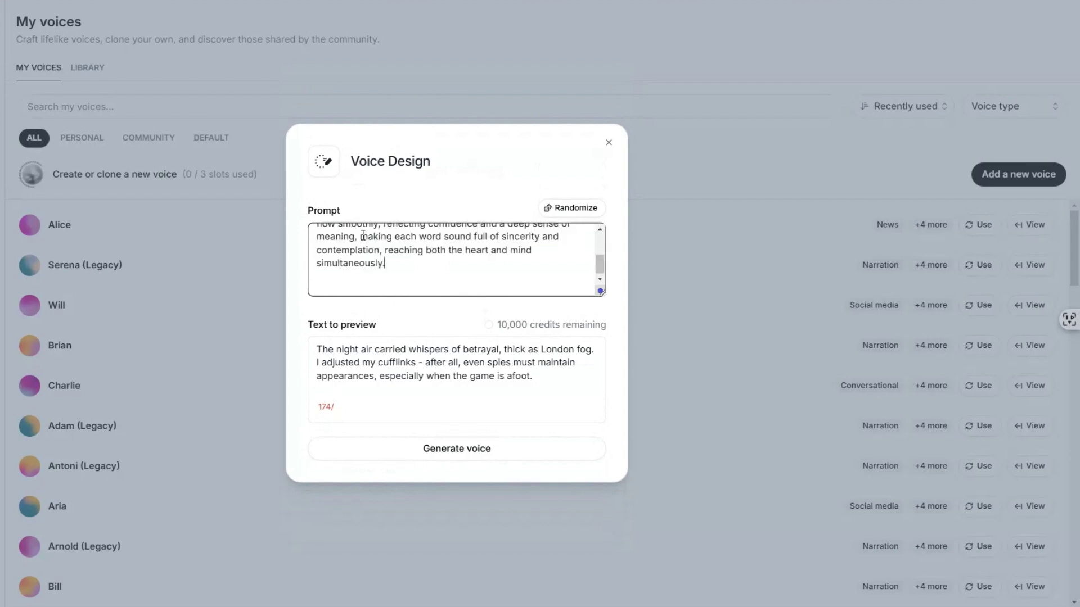
pyautogui.scroll(5, 448, 268)
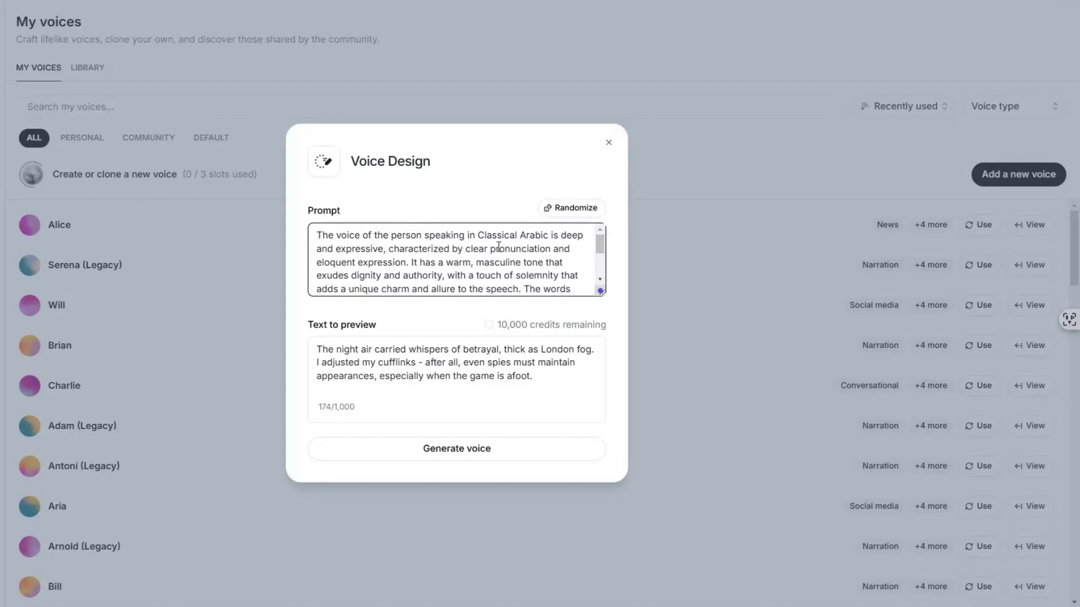
pyautogui.scroll(-2, 539, 248)
pyautogui.scroll(2, 537, 253)
pyautogui.scroll(-3, 469, 262)
pyautogui.click(475, 263)
# Replace the preview text with the two body paragraphs of the Arabic text "سائر في الحياة رغم كل الصعوبات" copied from ChatGPT
pyautogui.click(419, 371)
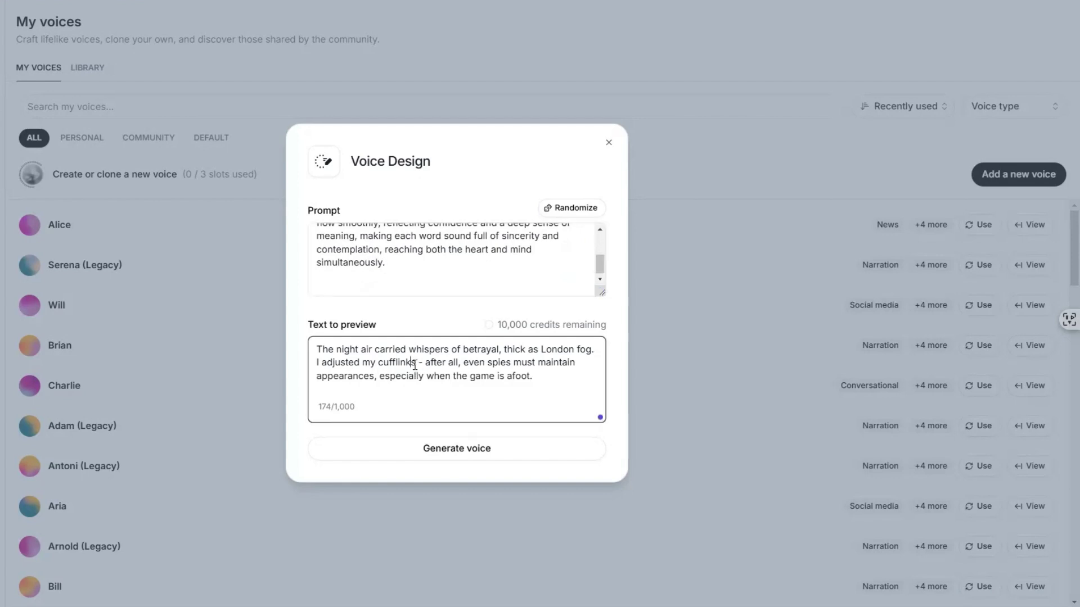
pyautogui.tripleClick(409, 355)
pyautogui.press('BackSpace')
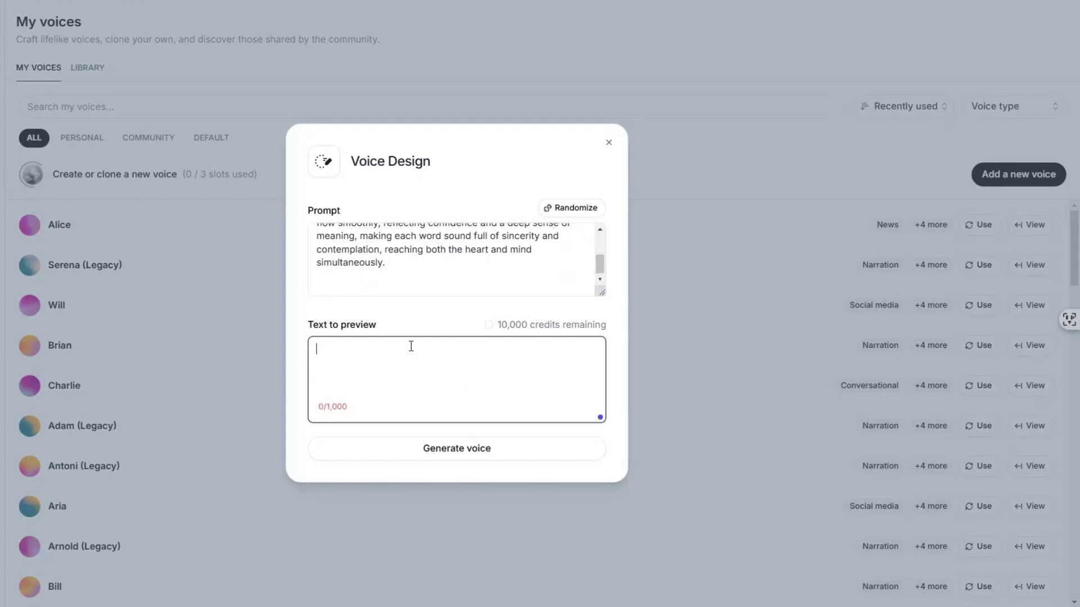
pyautogui.click(393, 2)
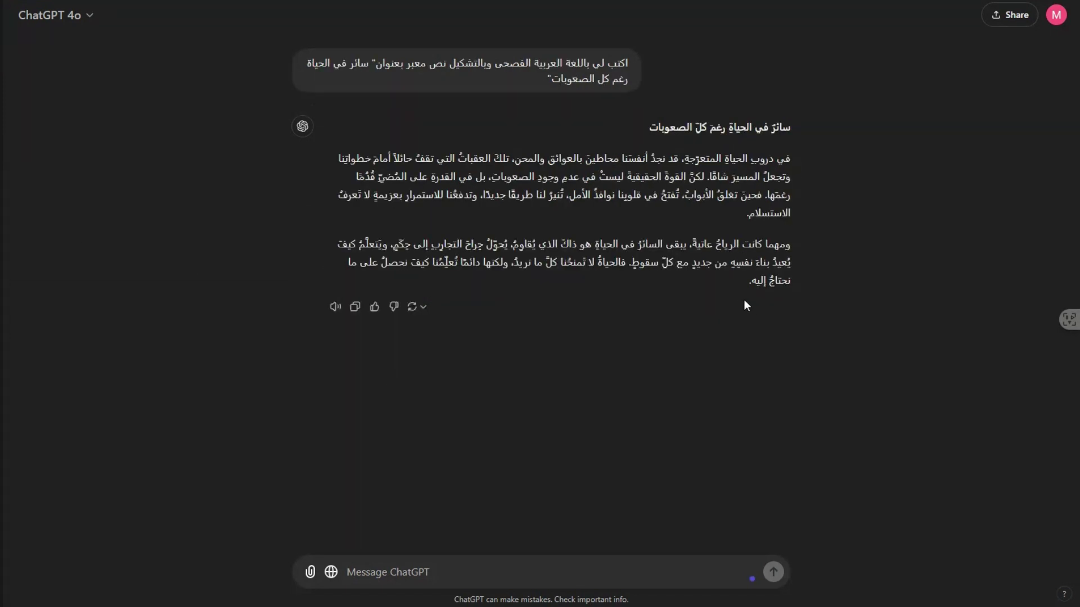
pyautogui.moveTo(743, 288); pyautogui.dragTo(789, 241)
pyautogui.moveTo(750, 284); pyautogui.dragTo(800, 149)
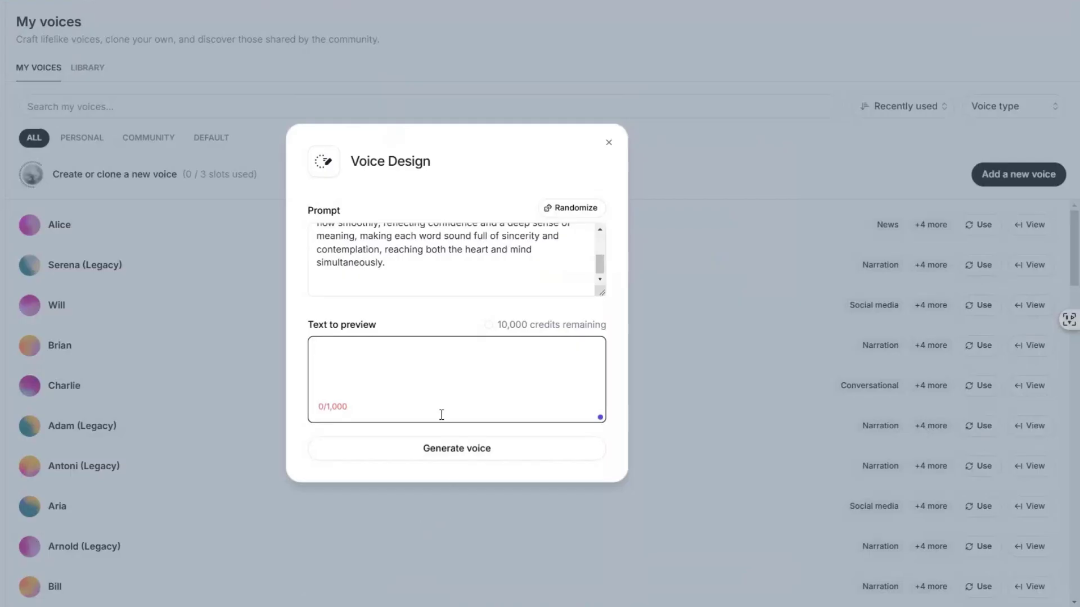
pyautogui.hotkey('ctrl', 'v')
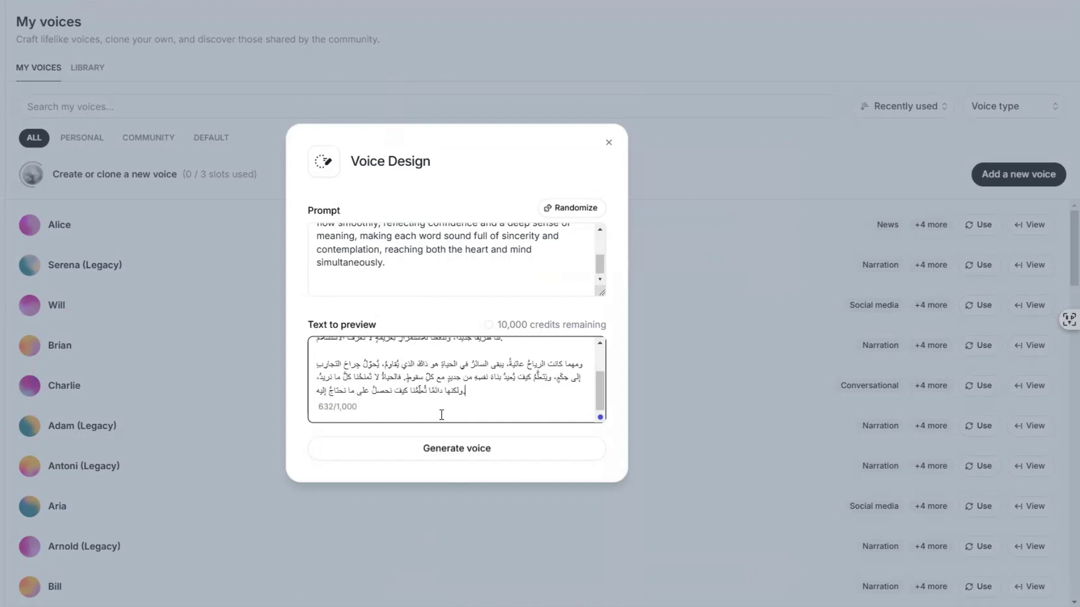
pyautogui.scroll(3, 441, 394)
pyautogui.scroll(-3, 445, 397)
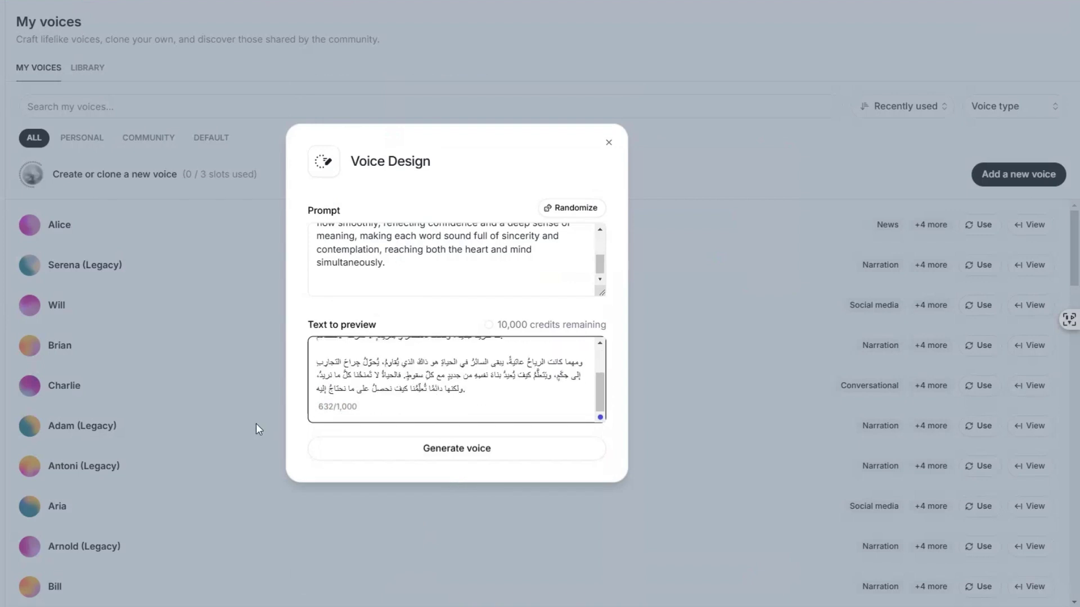
pyautogui.scroll(2, 448, 419)
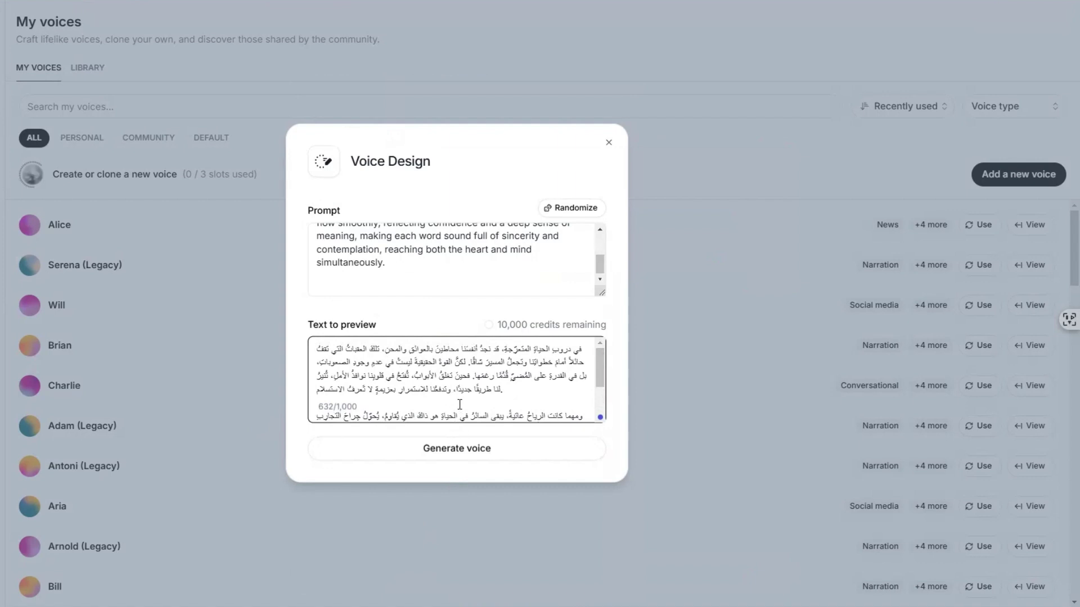
pyautogui.scroll(-2, 460, 405)
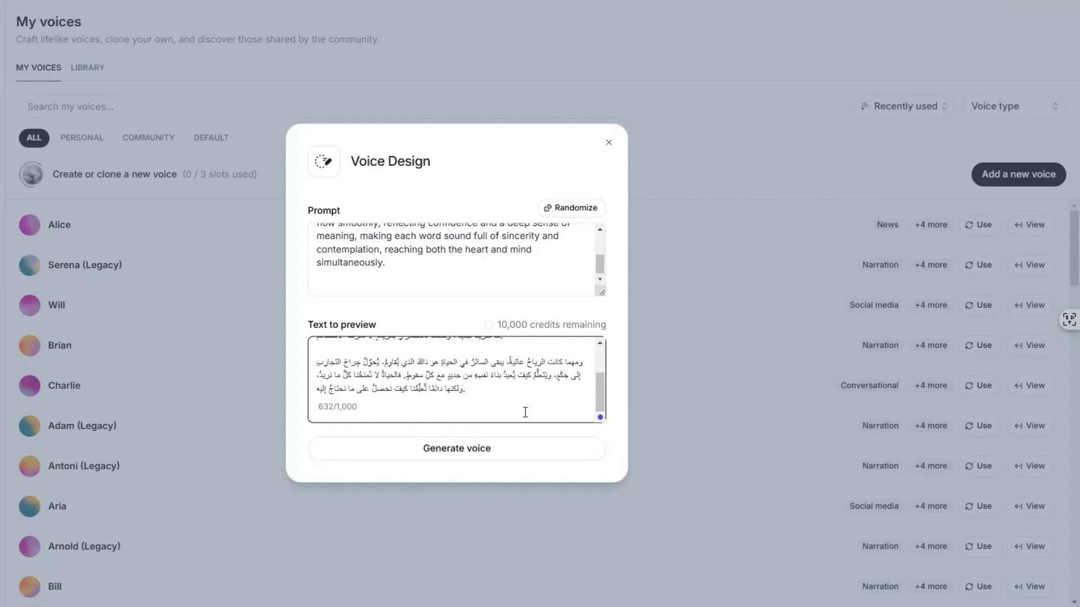
# Generate voice options from the prompt and preview text, and listen to Voice 2 and Voice 3
pyautogui.click(462, 457)
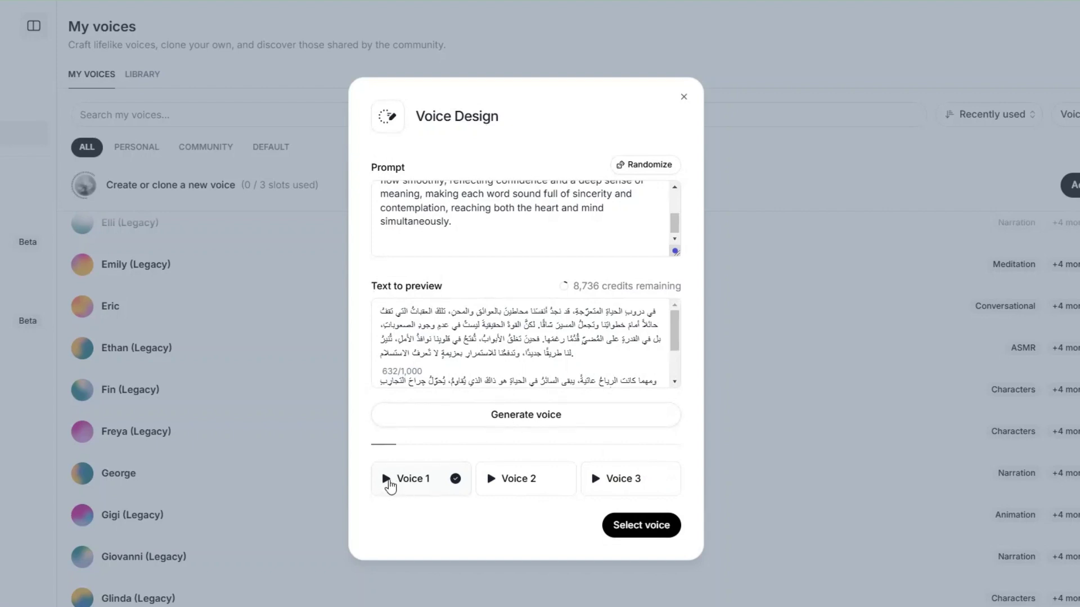
pyautogui.click(493, 487)
pyautogui.click(598, 487)
pyautogui.click(493, 484)
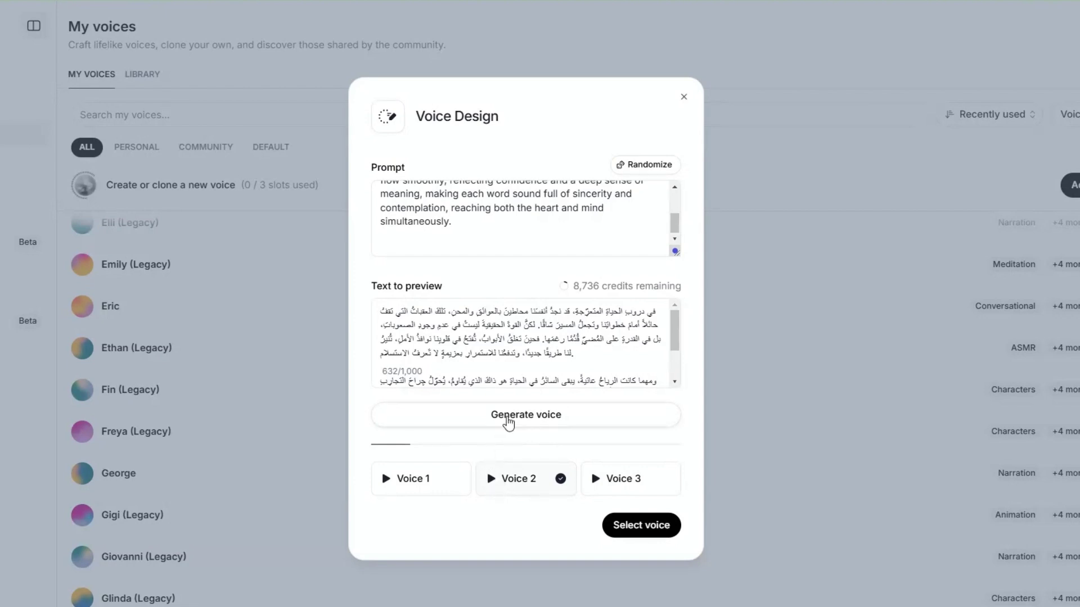
# Generate the voice options again and choose Voice 1 as the voice to save
pyautogui.click(513, 416)
pyautogui.click(388, 481)
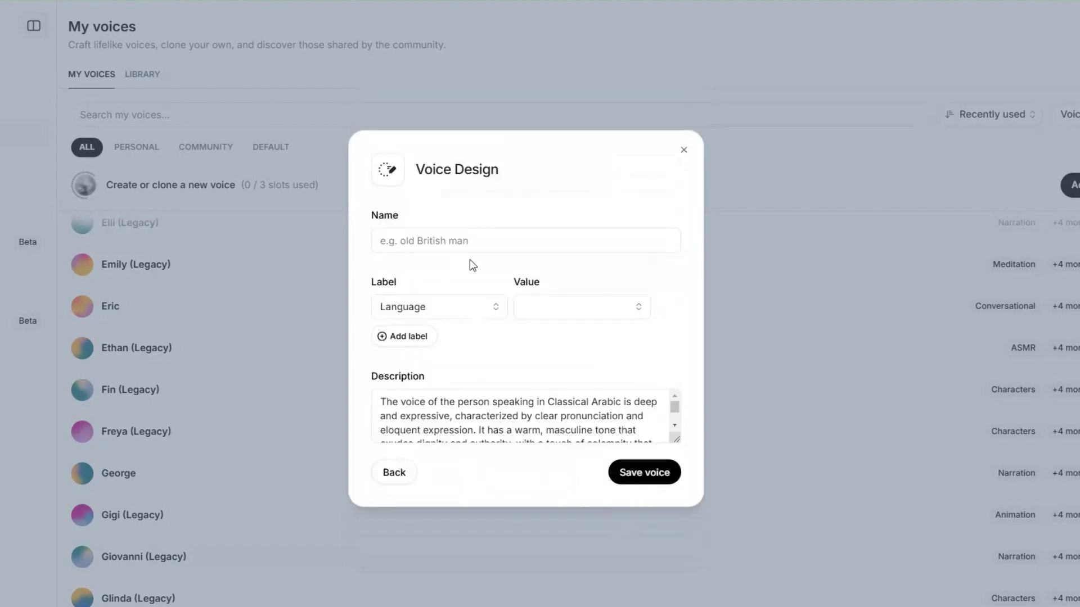
# Name the designed voice "Arab man", set its Language label to Arabic, and save it to My voices
pyautogui.click(465, 240)
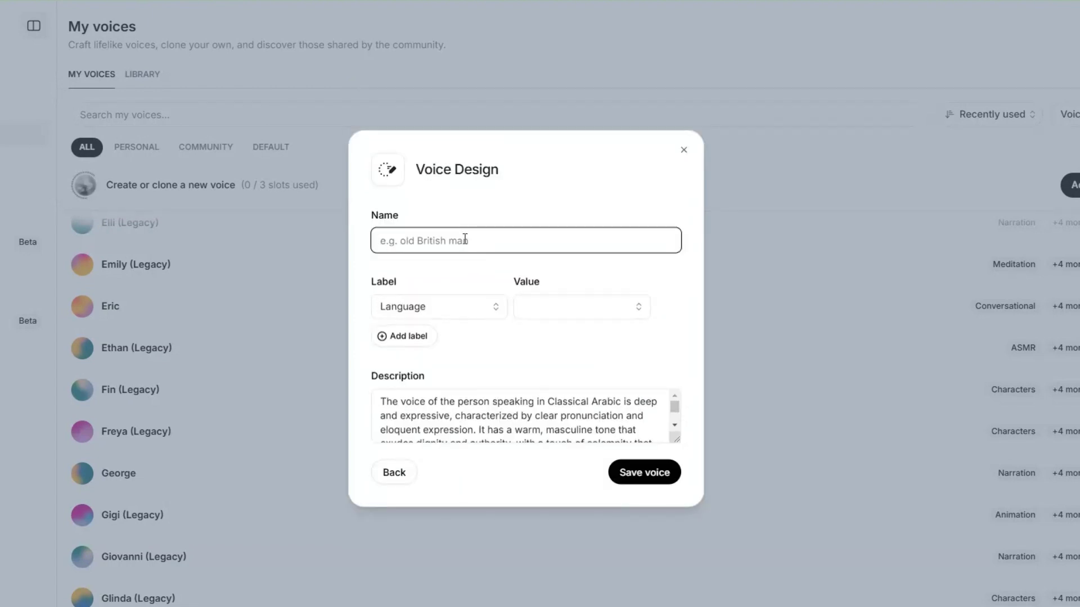
pyautogui.write('Arab man')
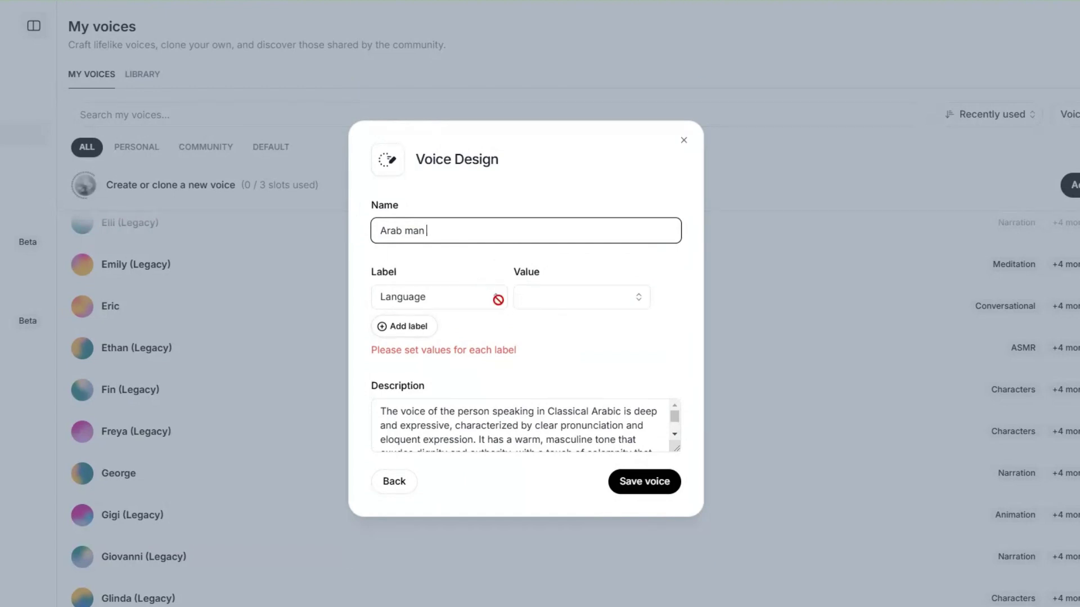
pyautogui.click(625, 301)
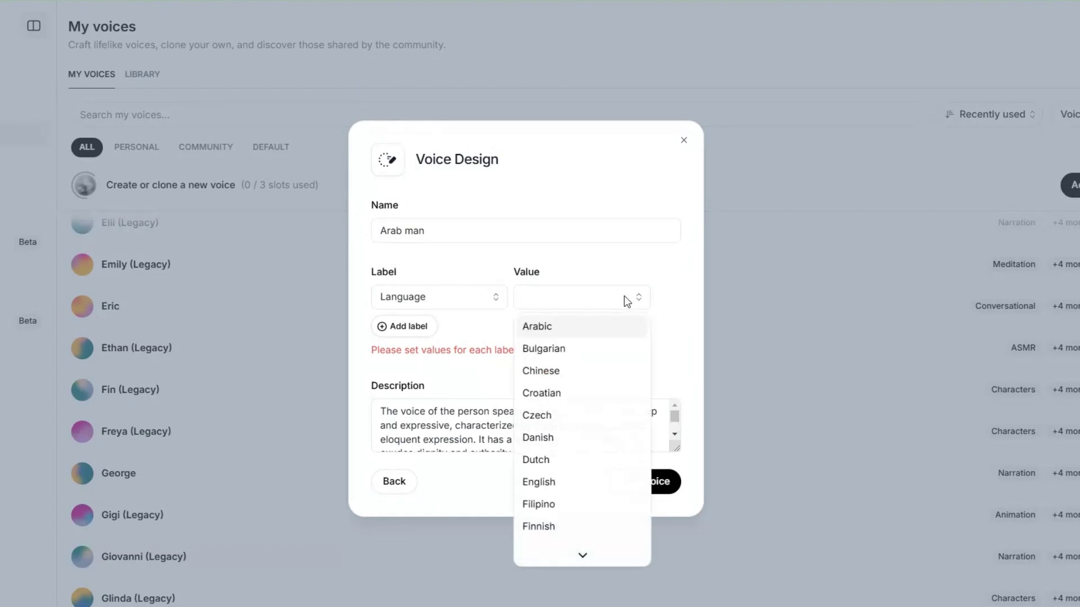
pyautogui.click(608, 329)
pyautogui.scroll(-5, 492, 402)
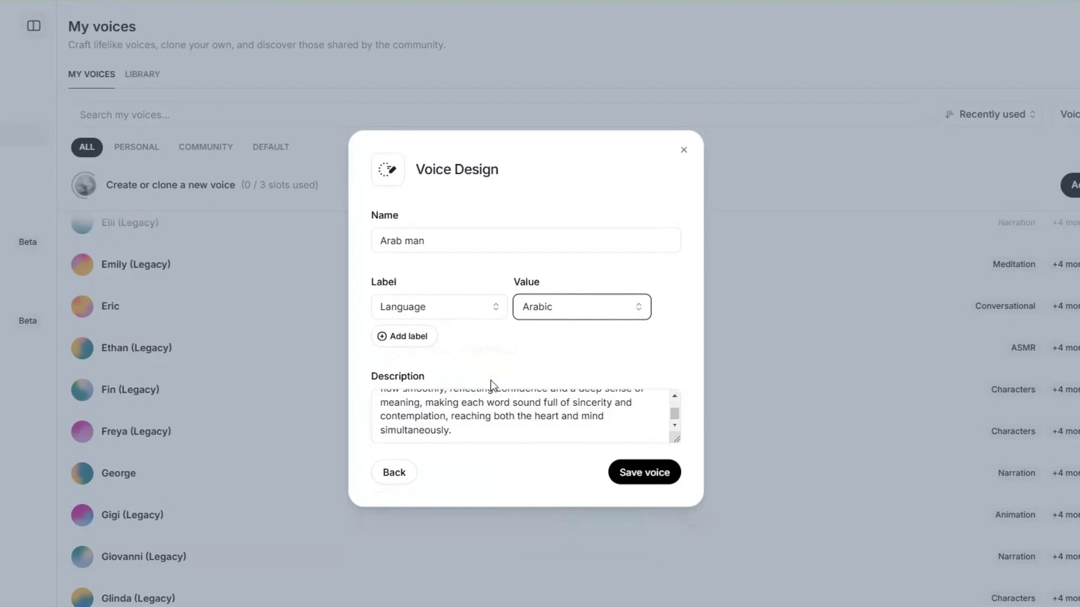
pyautogui.click(647, 473)
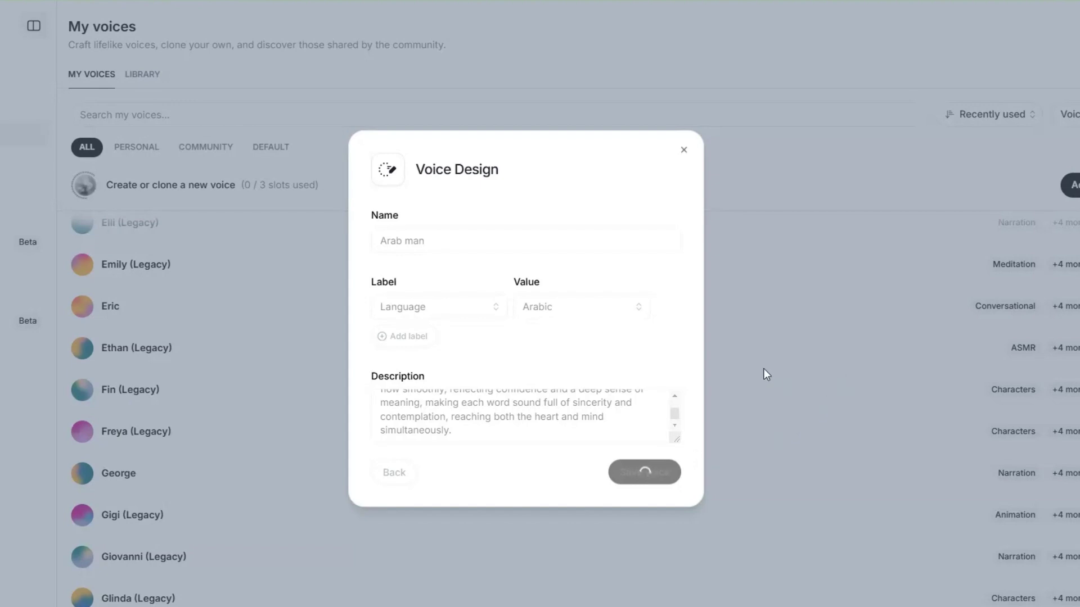
pyautogui.click(686, 152)
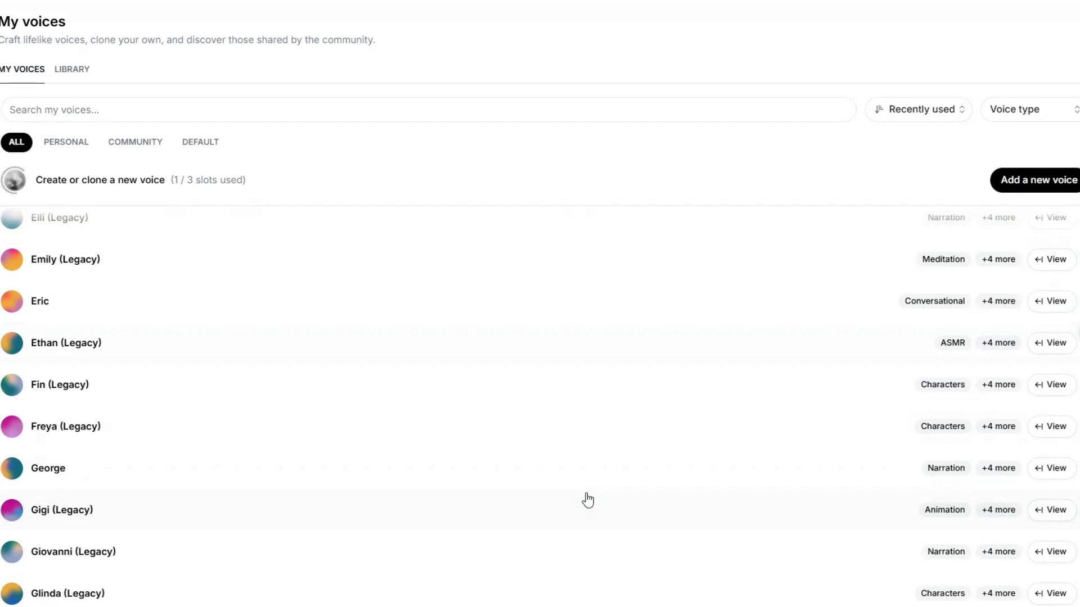
# Start a new voice design and replace its prompt with the copied description of a deep, demonic voice with emphasized low frequencies, distortion, echo and growls
pyautogui.scroll(-3, 587, 499)
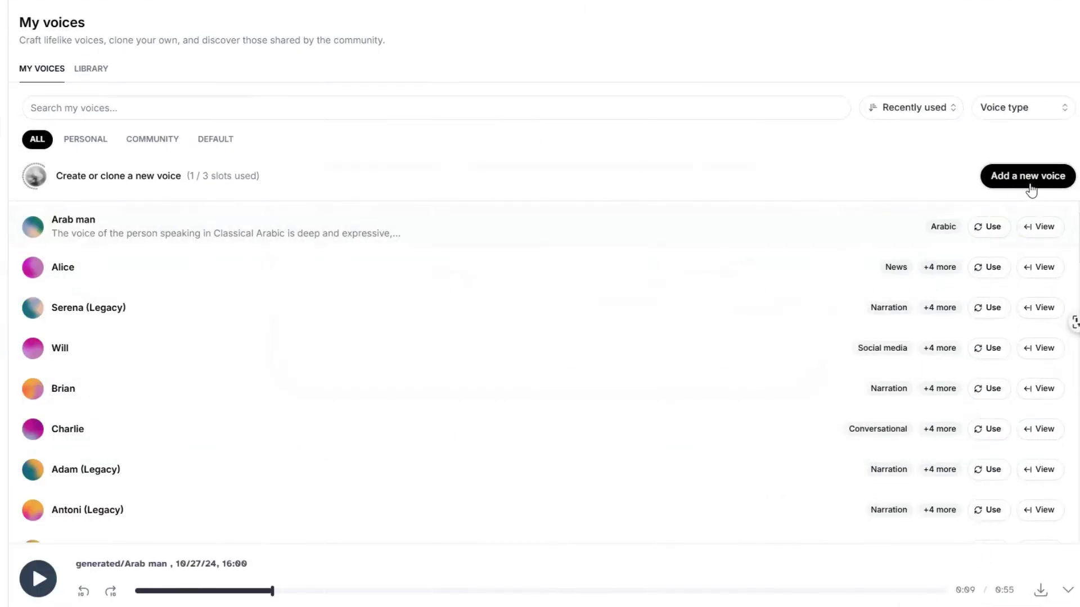
pyautogui.click(1019, 188)
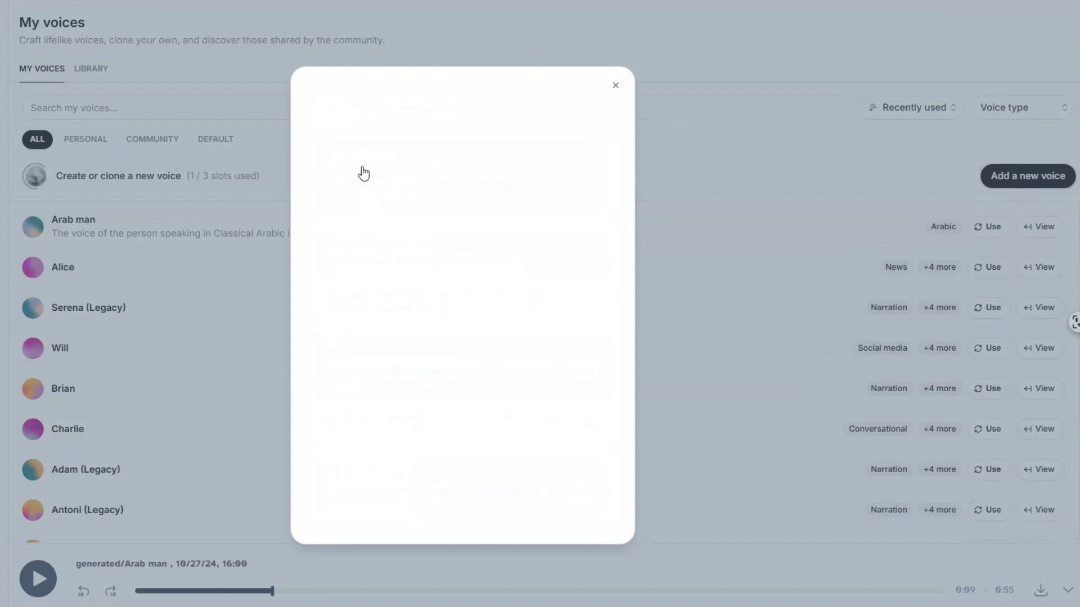
pyautogui.click(396, 189)
pyautogui.click(437, 278)
pyautogui.moveTo(437, 279); pyautogui.dragTo(275, 234)
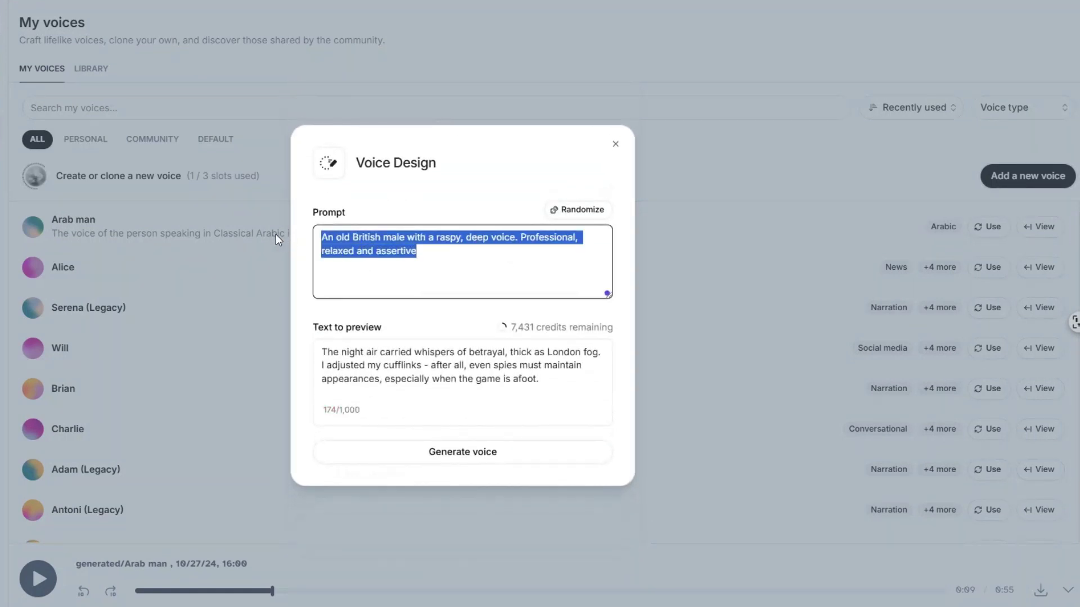
pyautogui.hotkey('ctrl', 'v')
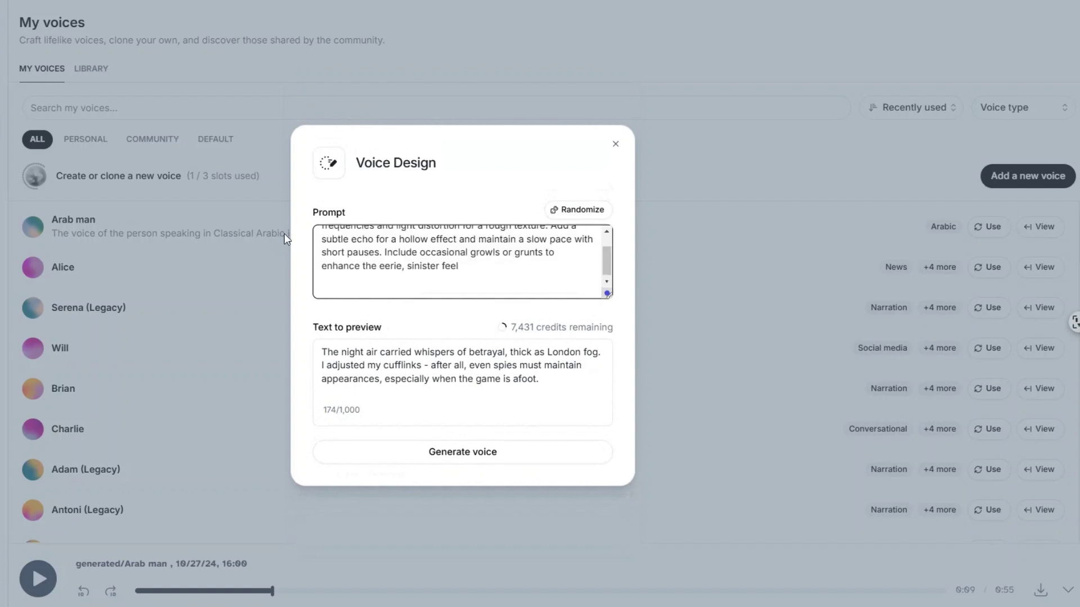
pyautogui.scroll(2, 449, 275)
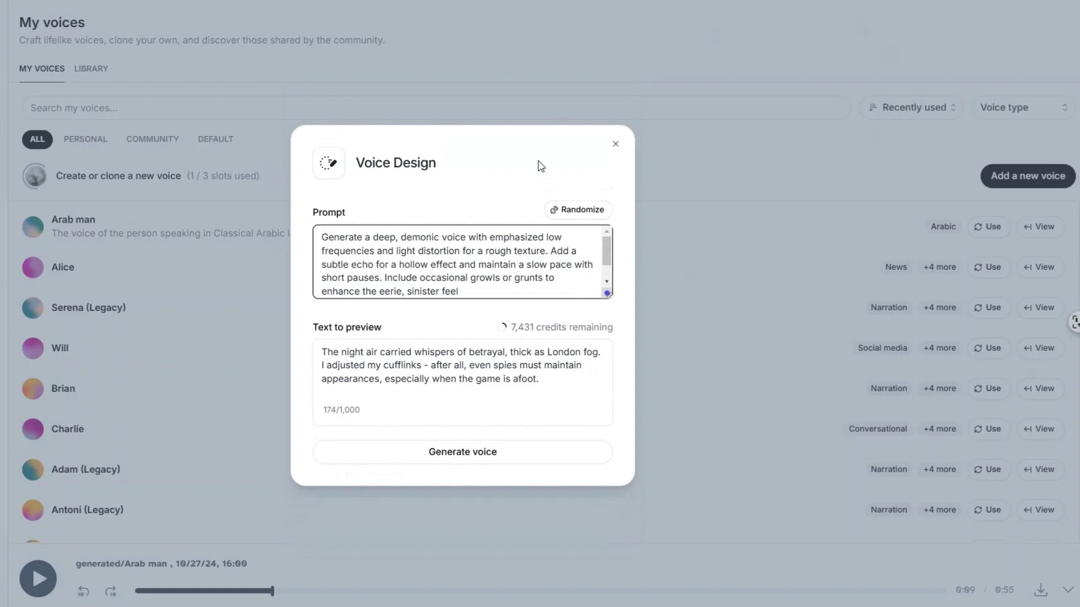
# Change "with emphasized" to "emphasizing" in the first sentence of the voice prompt
pyautogui.click(447, 209)
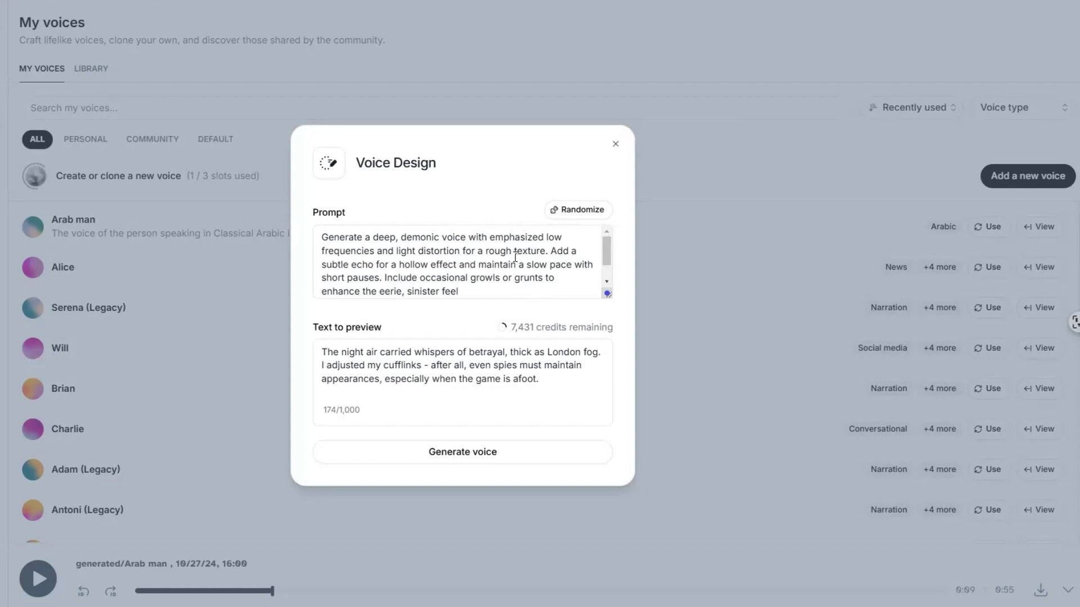
pyautogui.moveTo(468, 237); pyautogui.dragTo(544, 237)
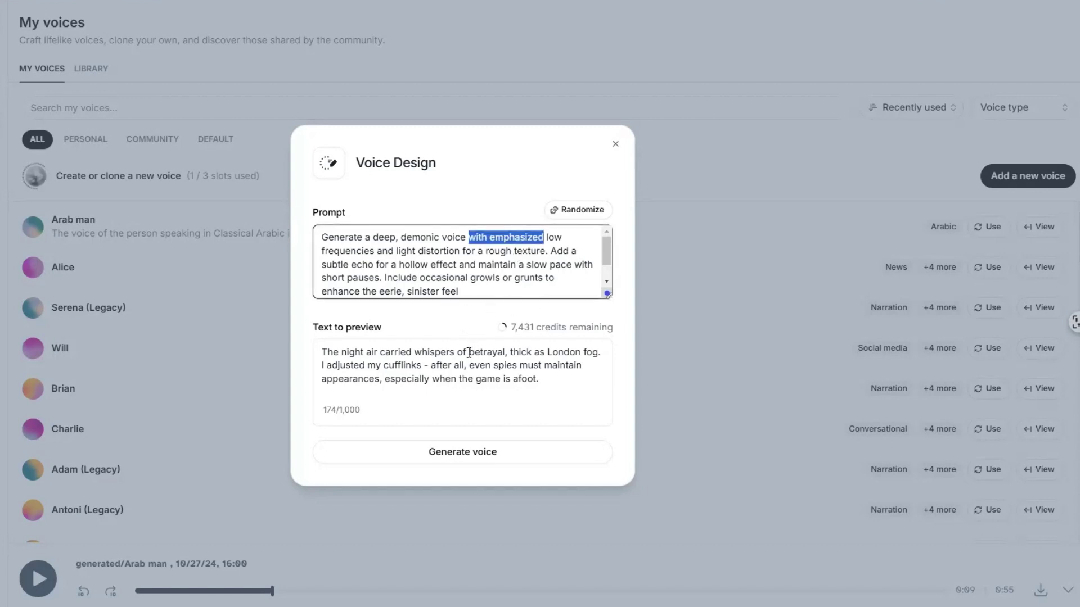
pyautogui.write('emphasizing')
# Replace the preview text with the copied Arabic horror text titled "أنا الظلُّ الذي يُرعبُ الأرواح"
pyautogui.tripleClick(469, 353)
pyautogui.press('BackSpace')
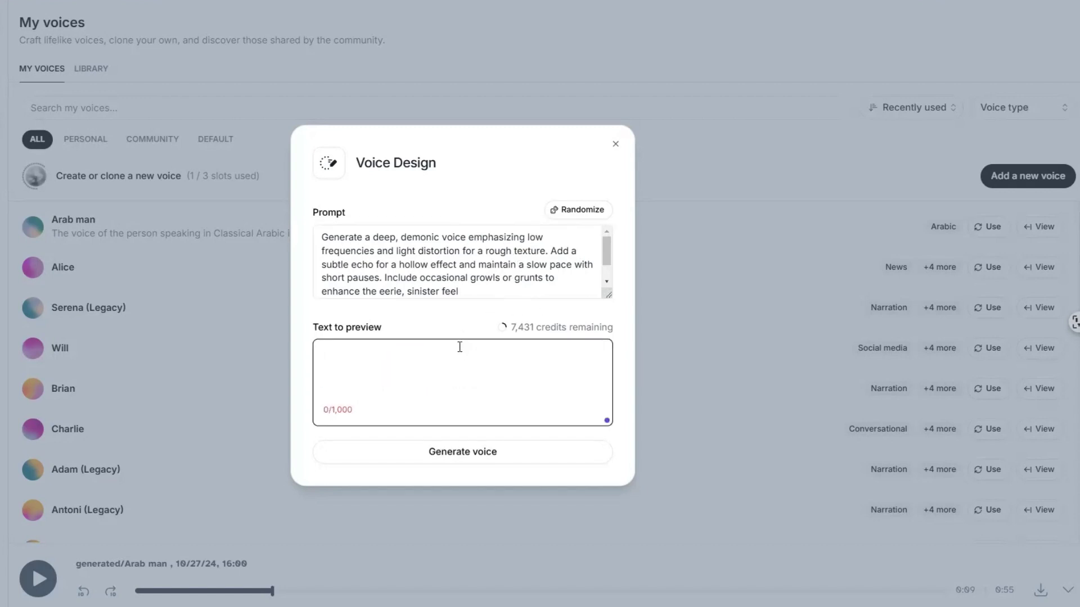
pyautogui.hotkey('ctrl', 'v')
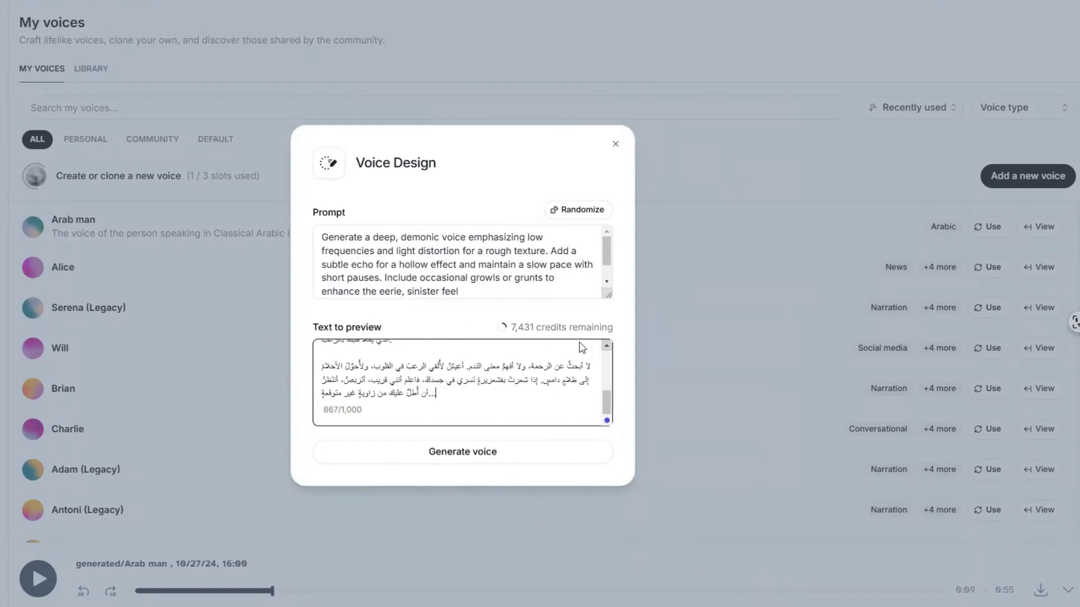
pyautogui.scroll(3, 515, 388)
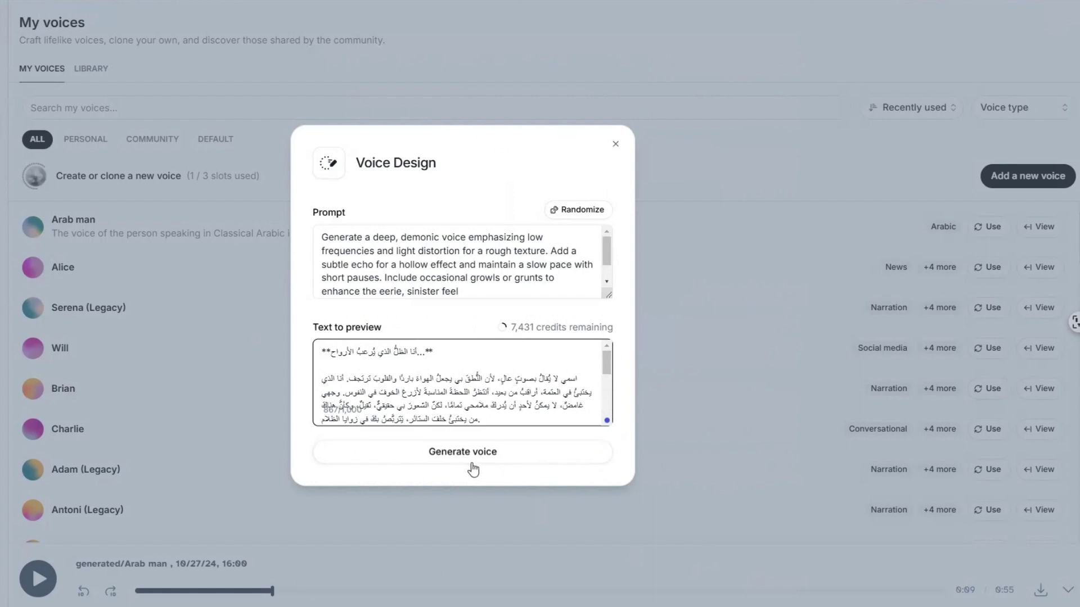
# Remove the asterisks and the ellipsis around the title line of the Arabic preview text, leaving a single full stop
pyautogui.moveTo(417, 352); pyautogui.dragTo(435, 353)
pyautogui.press('BackSpace')
pyautogui.moveTo(332, 353); pyautogui.dragTo(318, 352)
pyautogui.press('BackSpace')
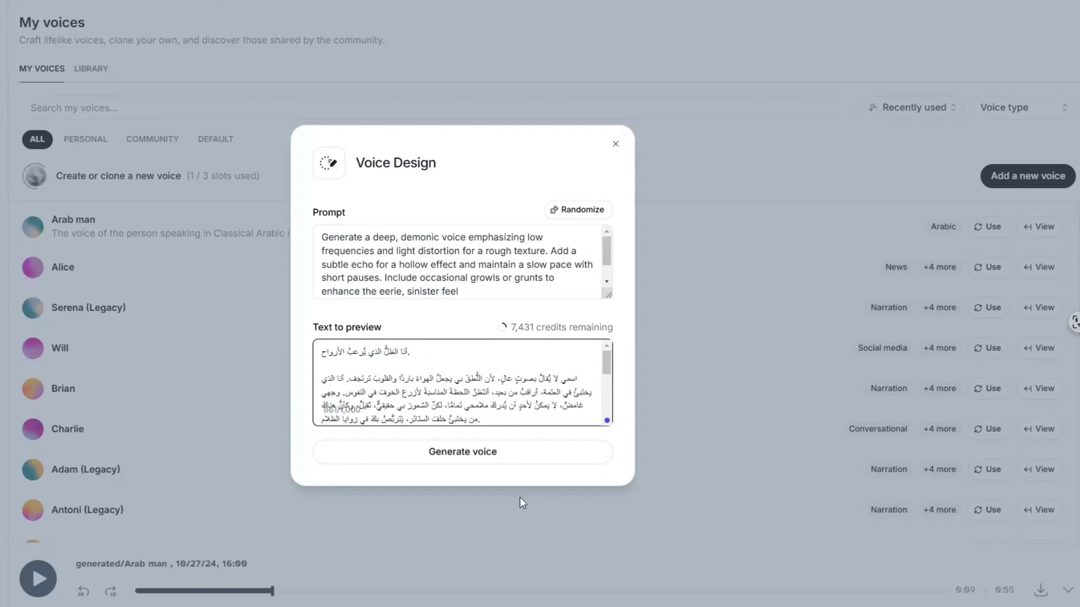
# Generate voice options from the demonic prompt, listen to Voice 1 and choose it as the voice to save
pyautogui.click(467, 454)
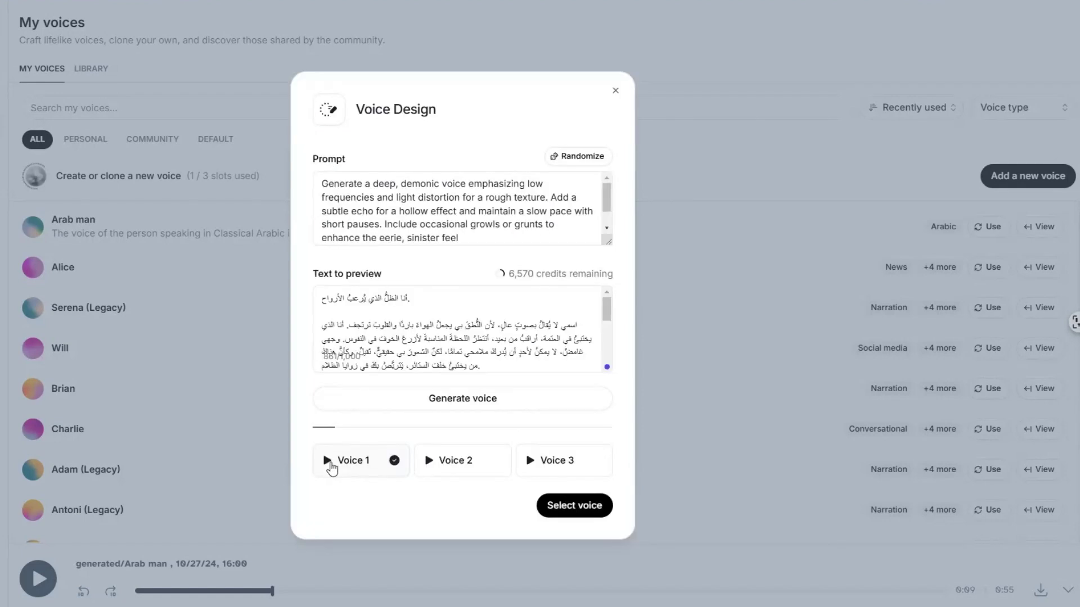
pyautogui.click(328, 471)
pyautogui.click(568, 514)
# Name the designed voice "Horror", set its Language label to Arabic, and save it to My voices
pyautogui.click(391, 223)
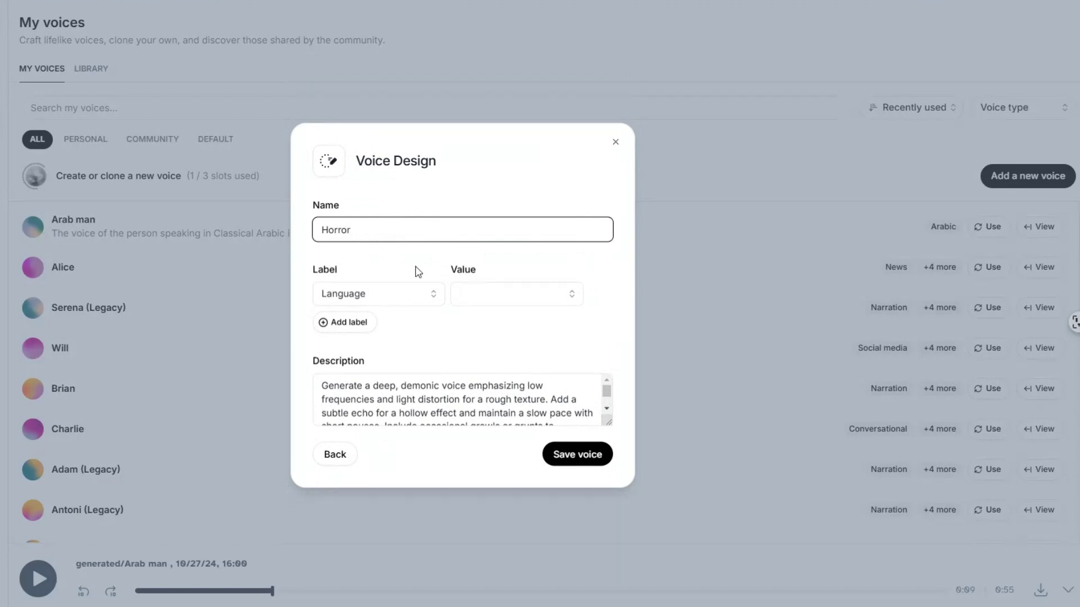
pyautogui.click(570, 300)
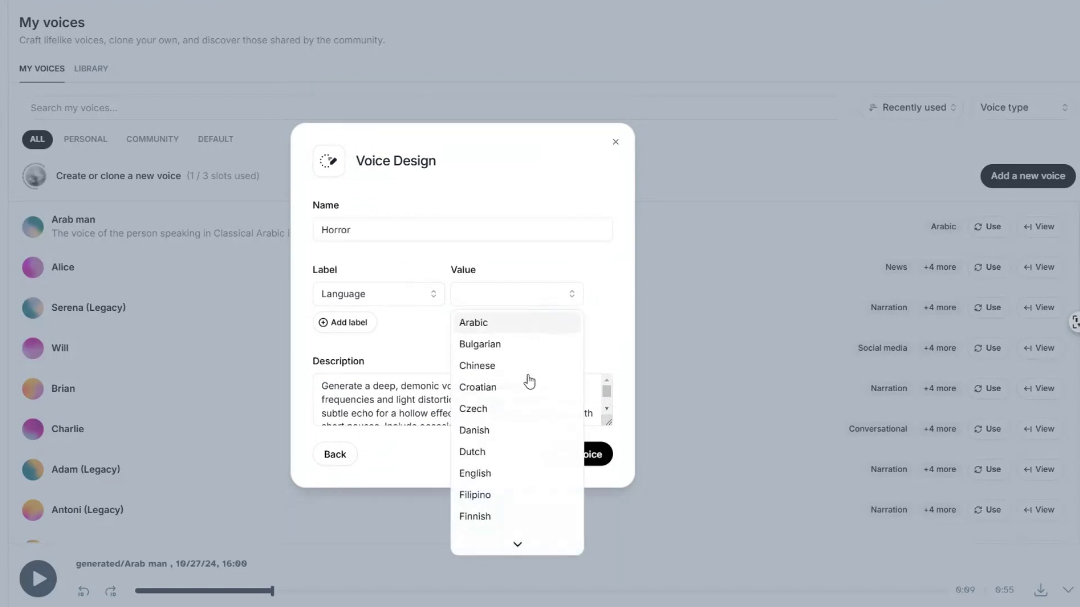
pyautogui.press('Return')
pyautogui.click(587, 463)
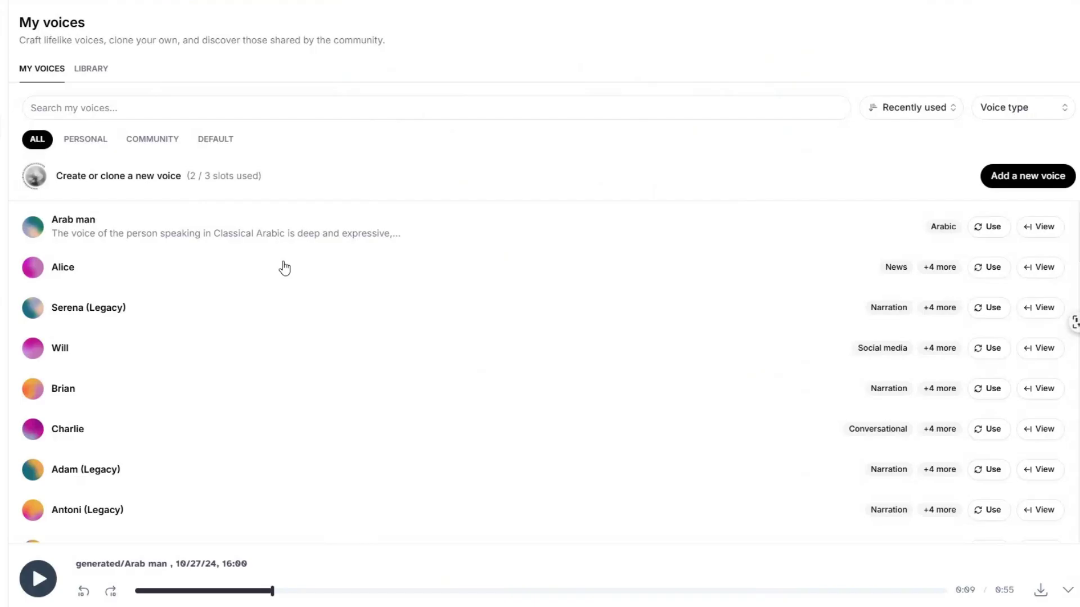
pyautogui.moveTo(190, 174); pyautogui.dragTo(264, 184)
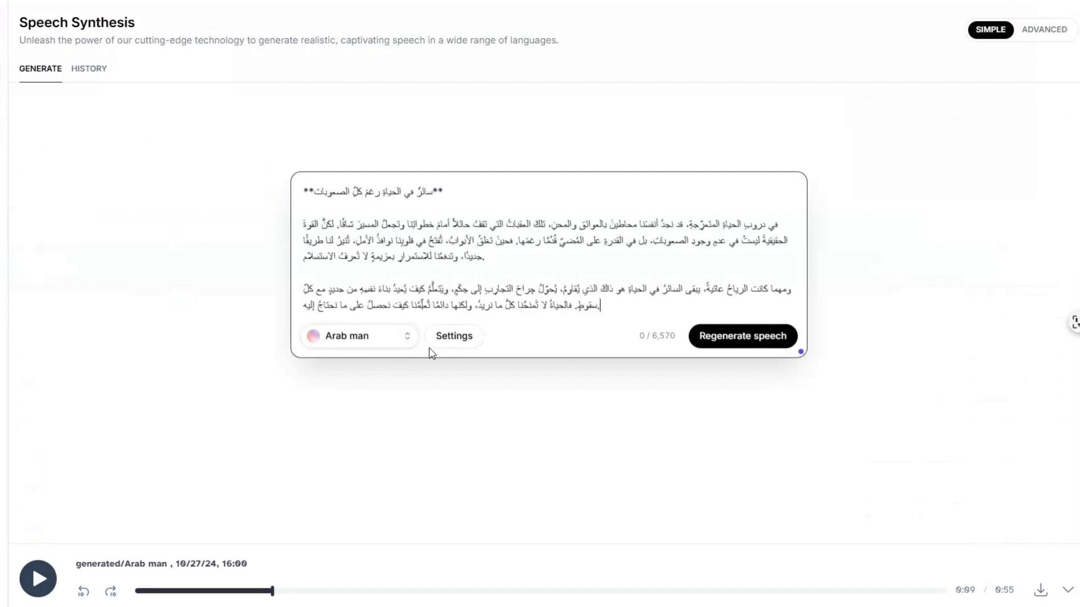
# Replace the existing speech synthesis text with the copied Arabic horror text "أنا الظلُّ الذي يُرعبُ الأرواح"
pyautogui.tripleClick(402, 192)
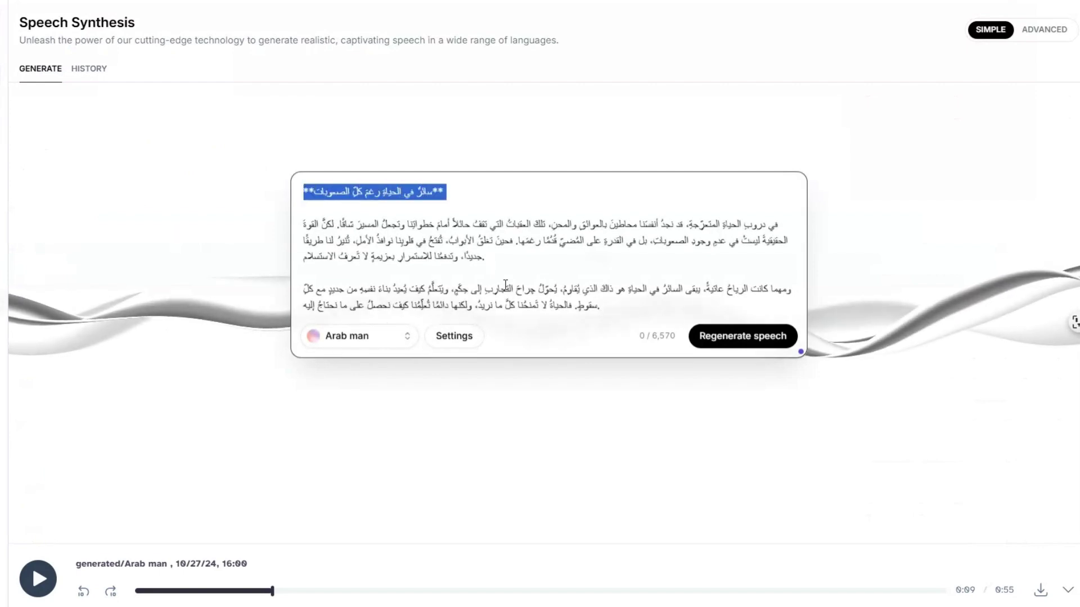
pyautogui.hotkey('ctrl', 'a')
pyautogui.press('BackSpace')
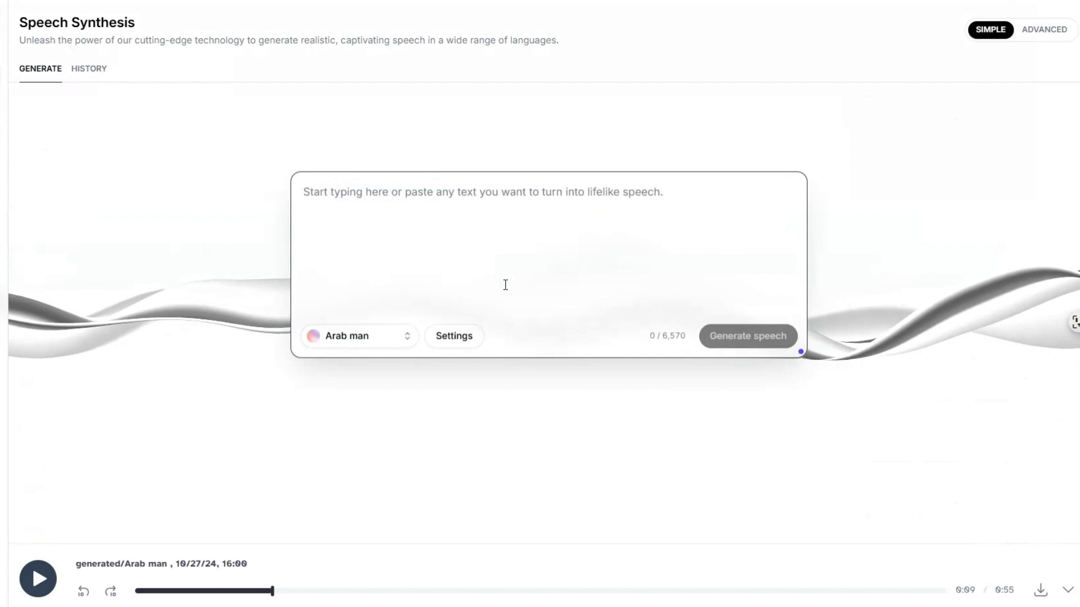
pyautogui.hotkey('ctrl', 'v')
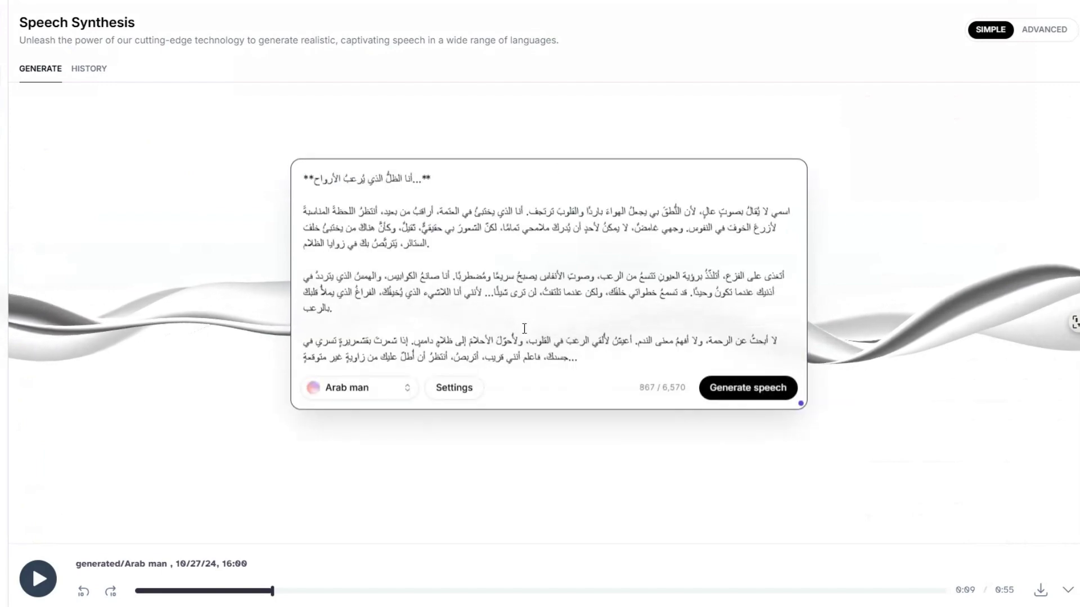
# Switch the speech synthesis voice to the generated voice "Horror"
pyautogui.click(405, 393)
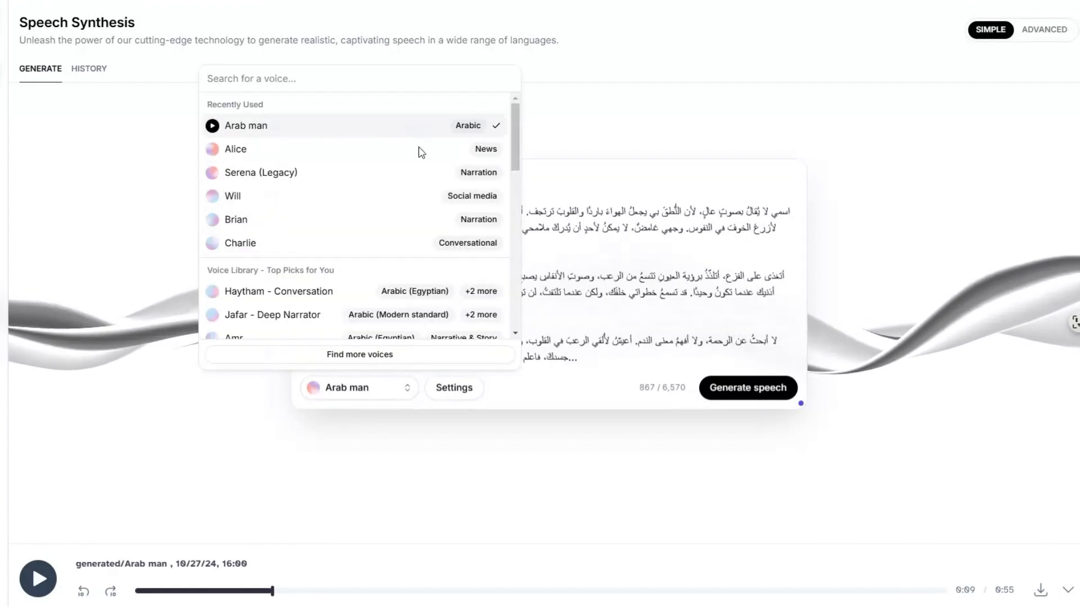
pyautogui.scroll(-3, 422, 169)
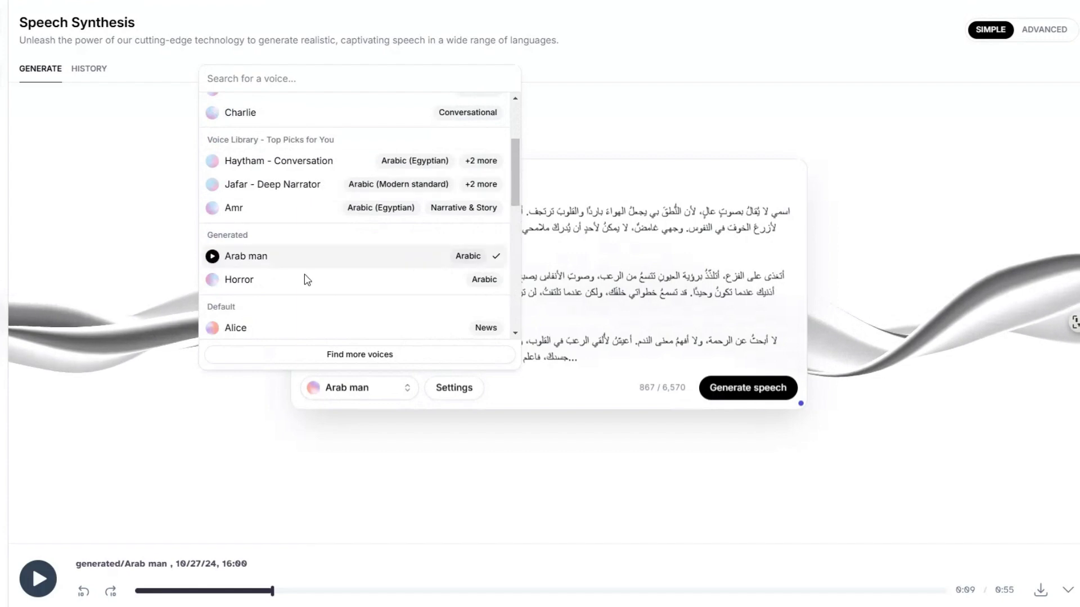
pyautogui.click(271, 281)
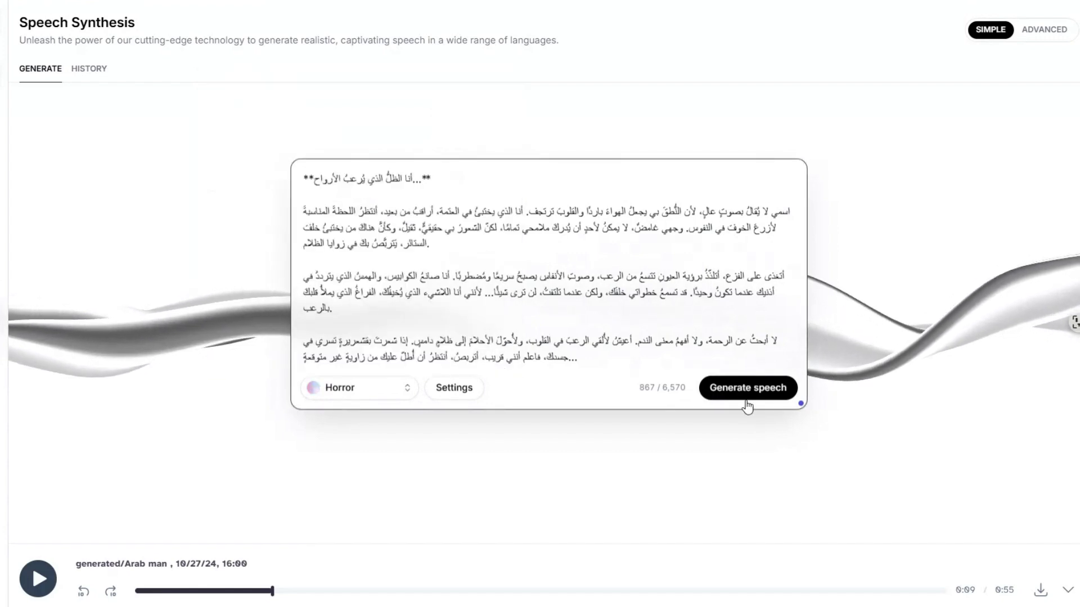
# Generate the speech from the Arabic horror text and download the audio, pausing its playback
pyautogui.click(725, 397)
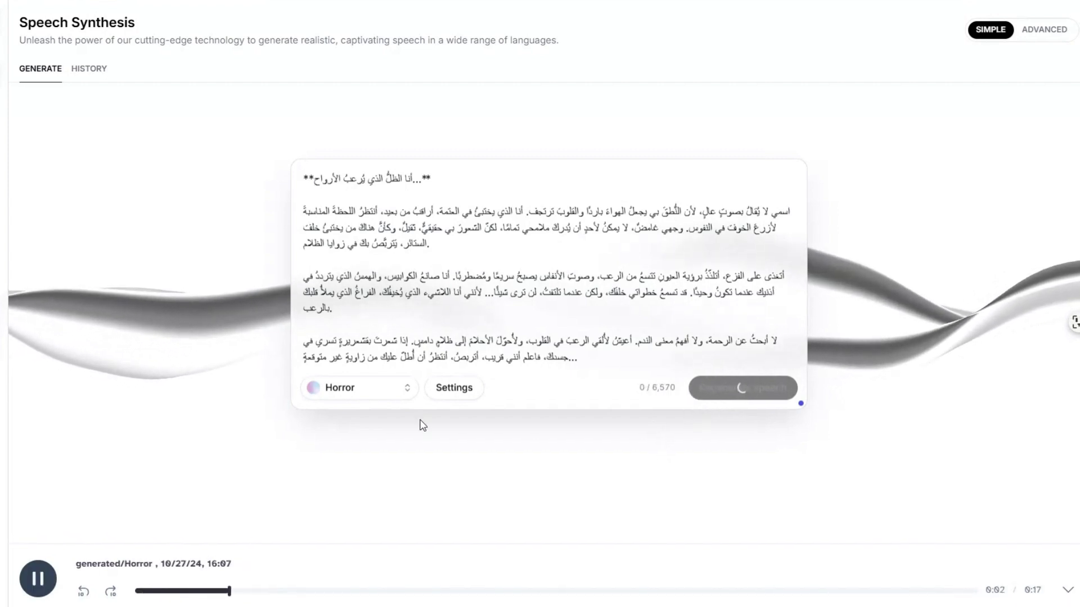
pyautogui.click(1059, 596)
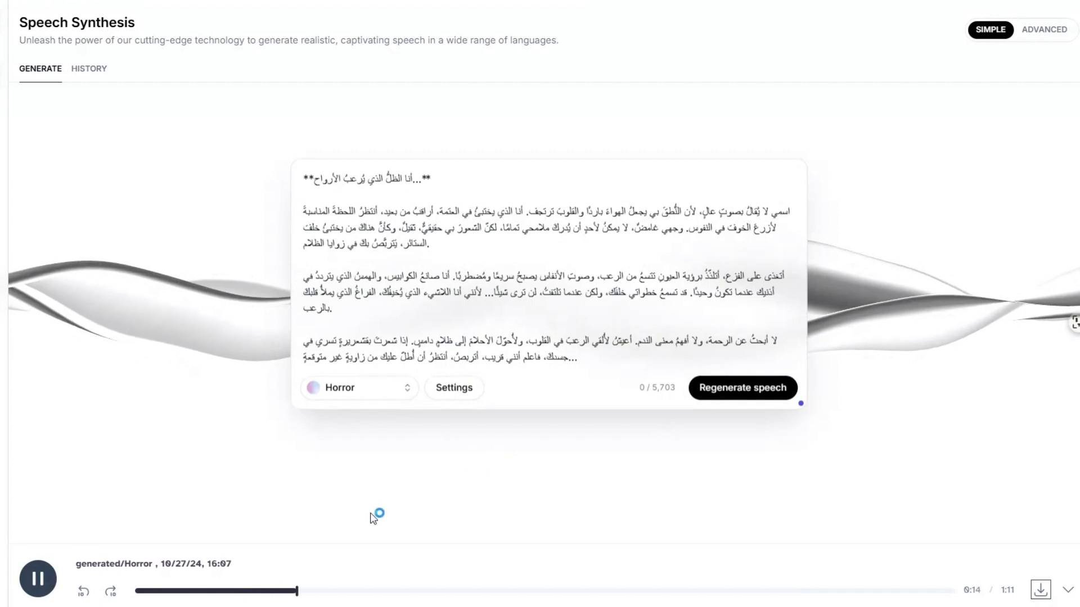
pyautogui.click(39, 579)
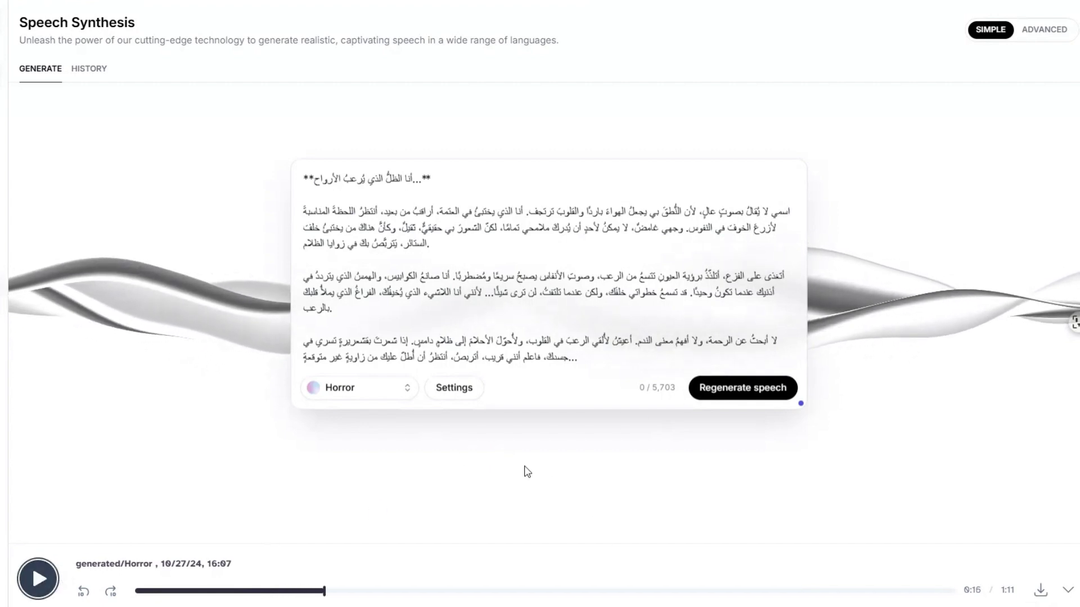